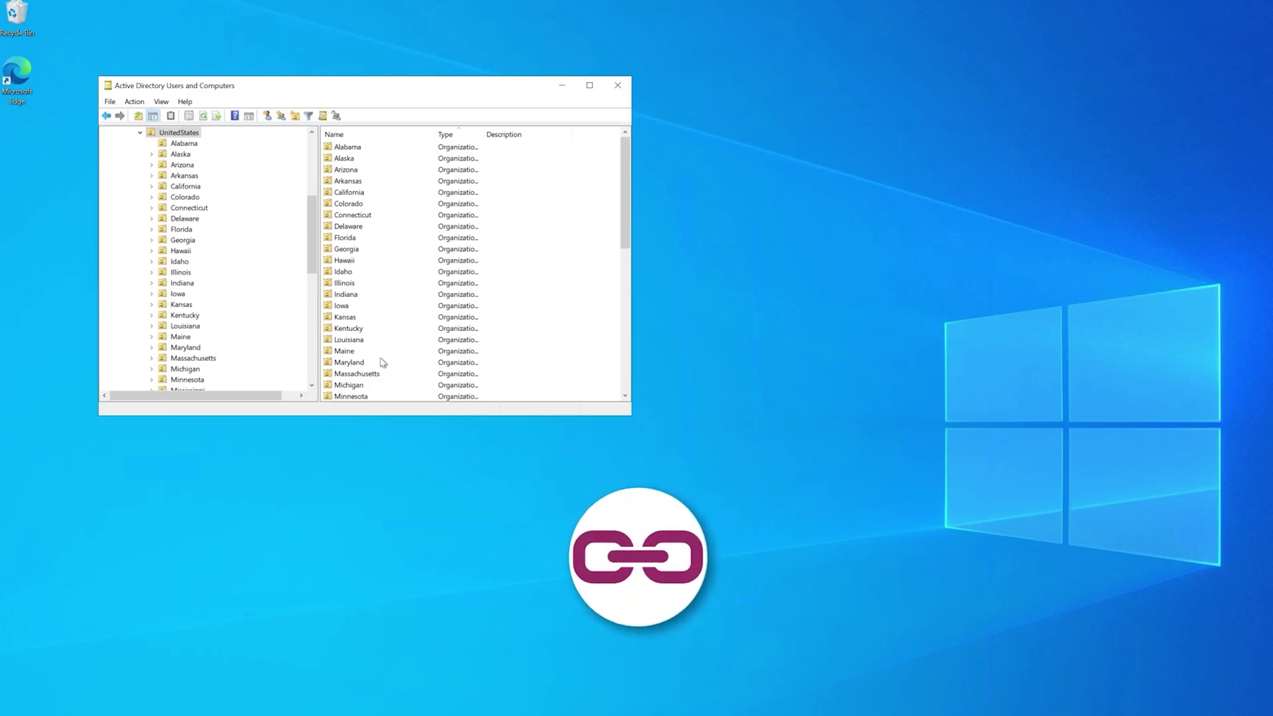
# - Open an Alabama OU account's Properties in ADUC and switch to another settings tab
pyautogui.click(181, 143)
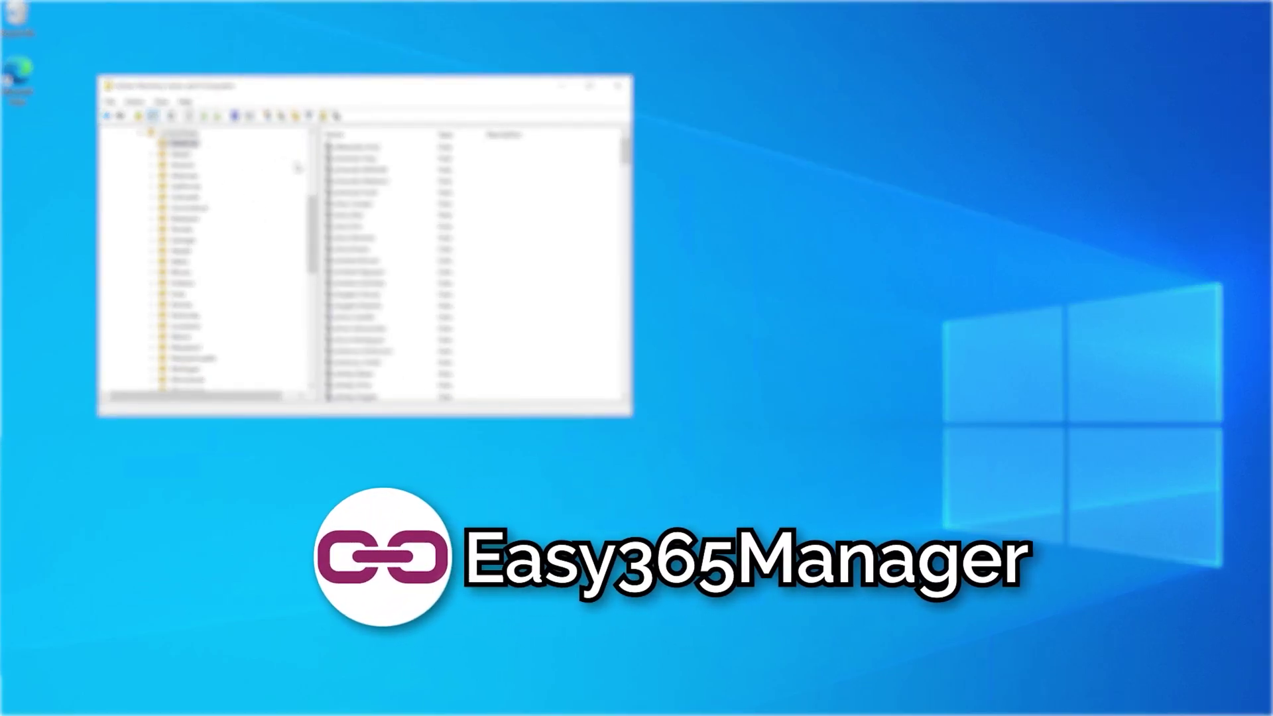
pyautogui.doubleClick(350, 170)
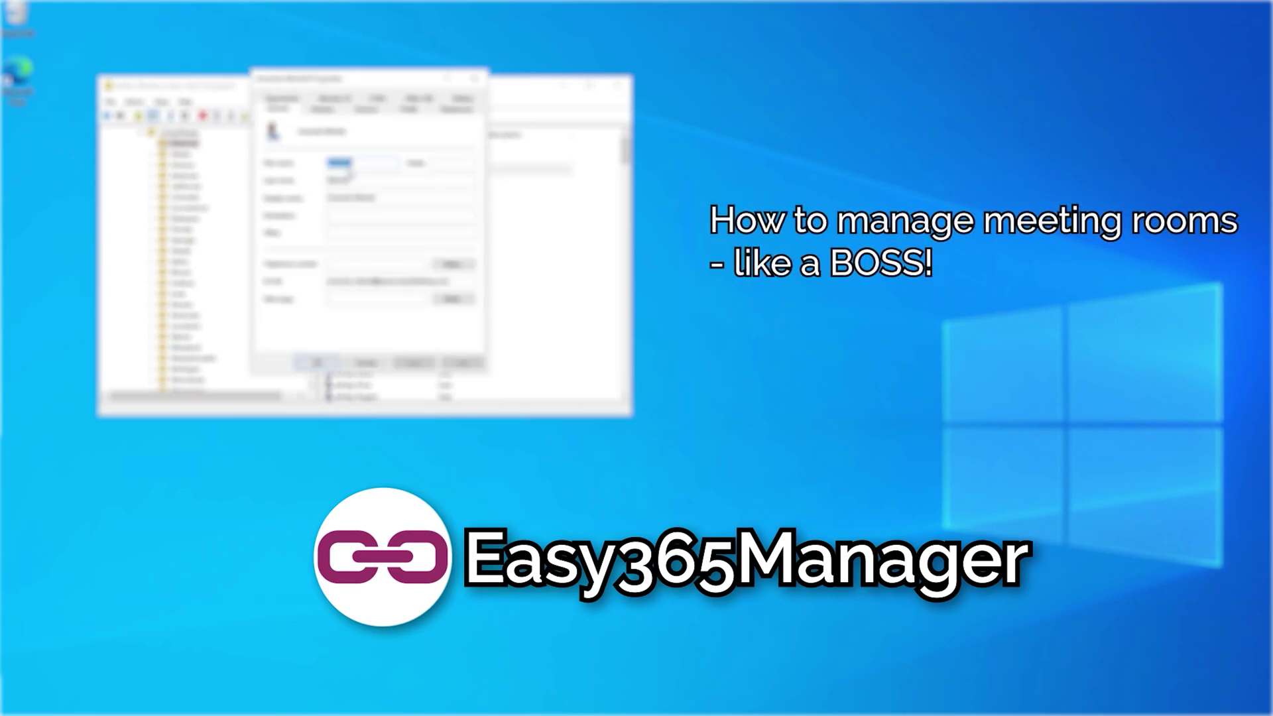
pyautogui.click(459, 99)
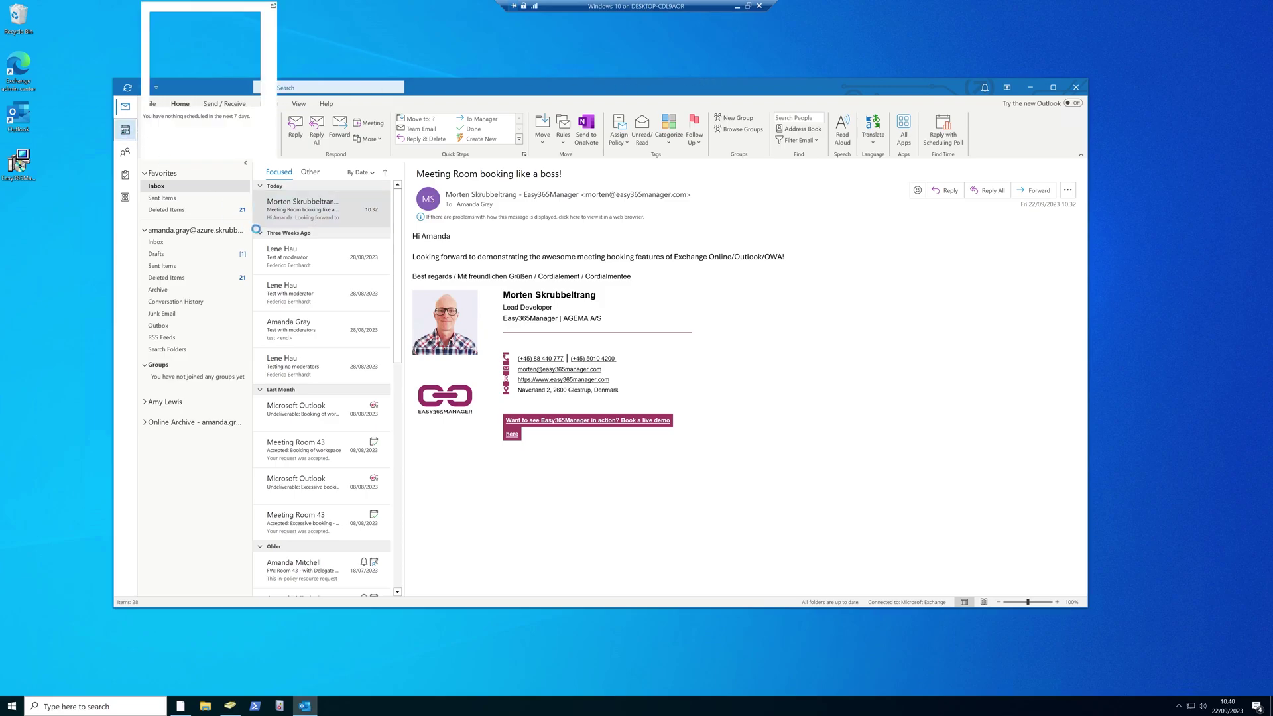
# - From the calendar, create a new meeting titled 'Marketing Planning 2024 Q1'
pyautogui.click(125, 130)
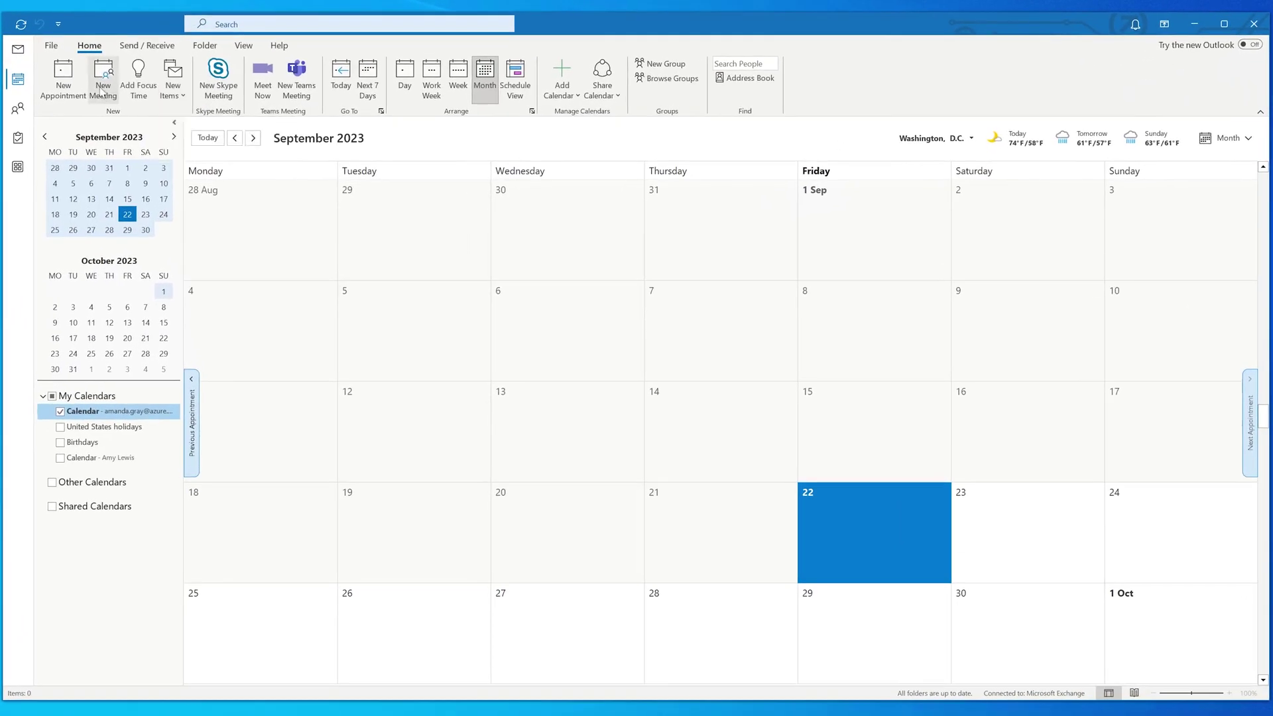
pyautogui.click(102, 93)
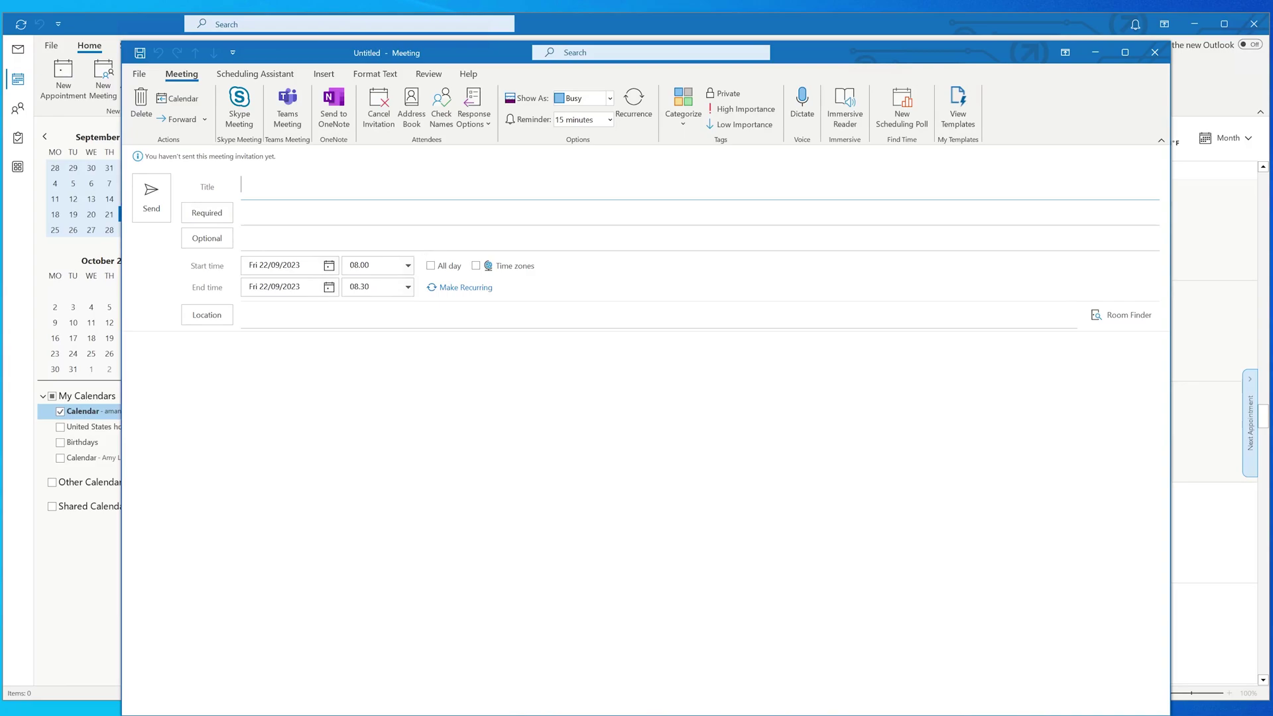
pyautogui.write('Marketing Planning 20')
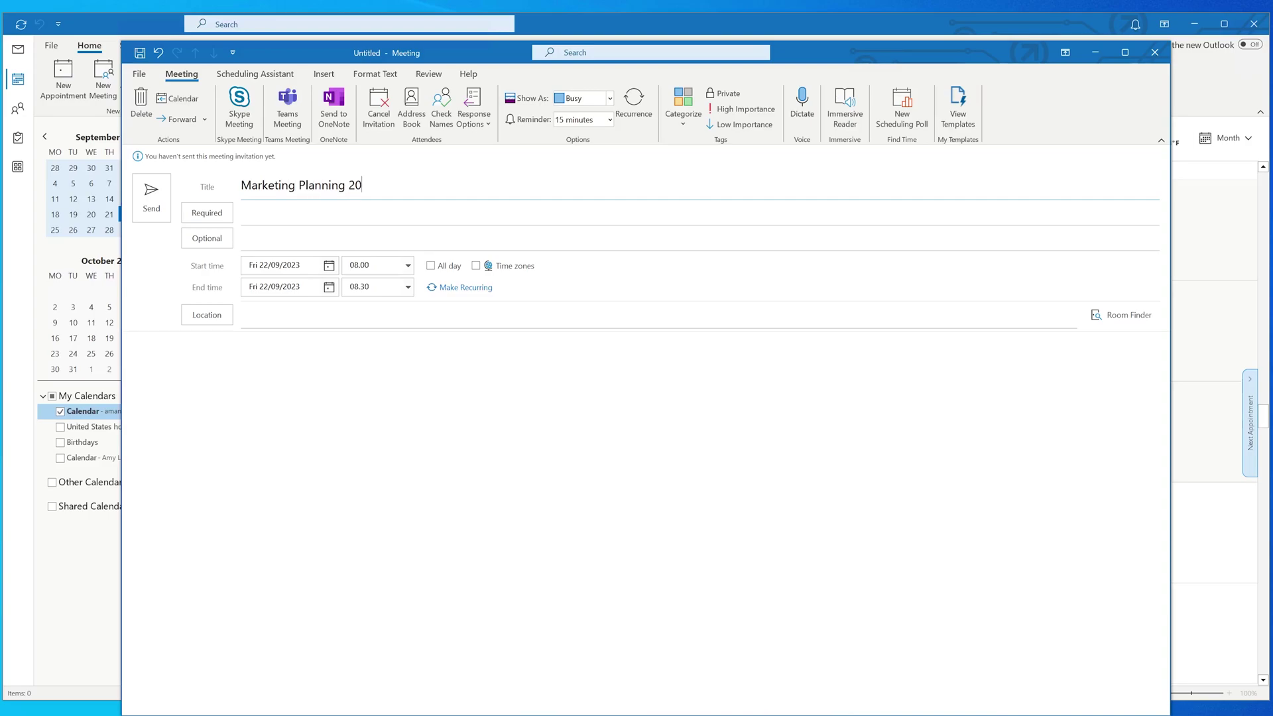
pyautogui.write('24 Q1')
# - Search the address book and add two colleagues as required attendees
pyautogui.click(207, 212)
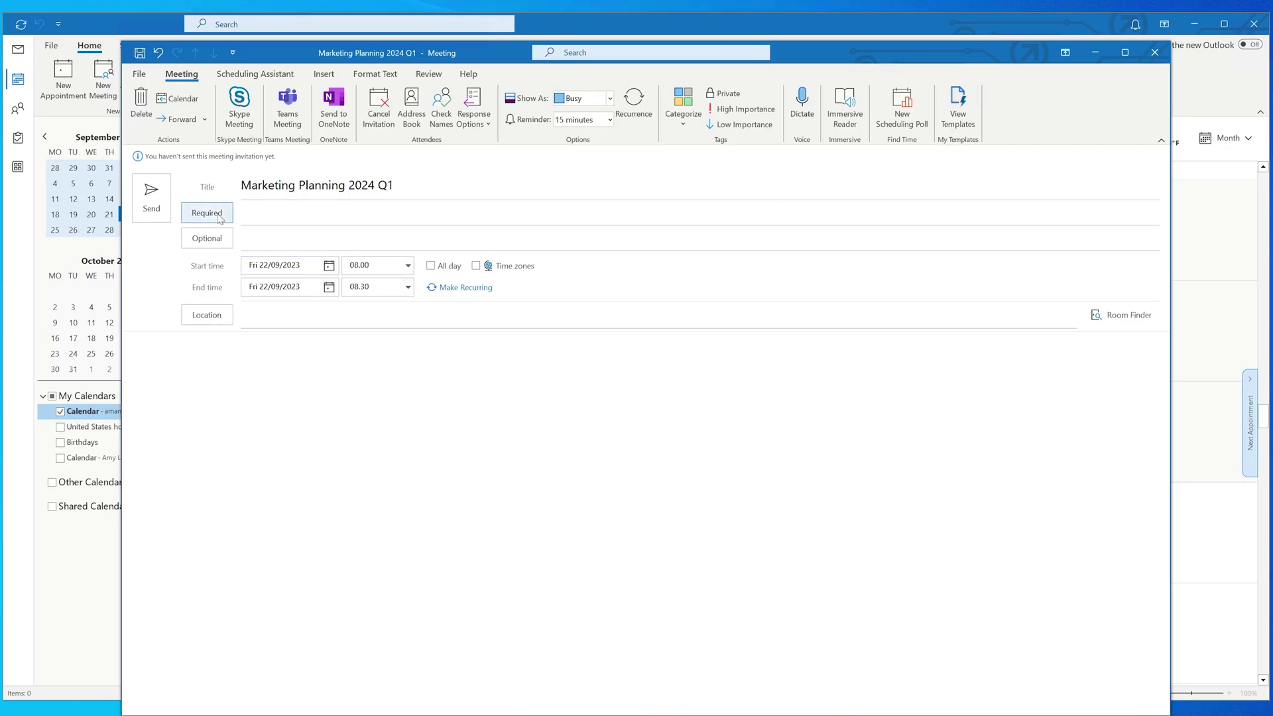
pyautogui.write('lene')
pyautogui.press('Return')
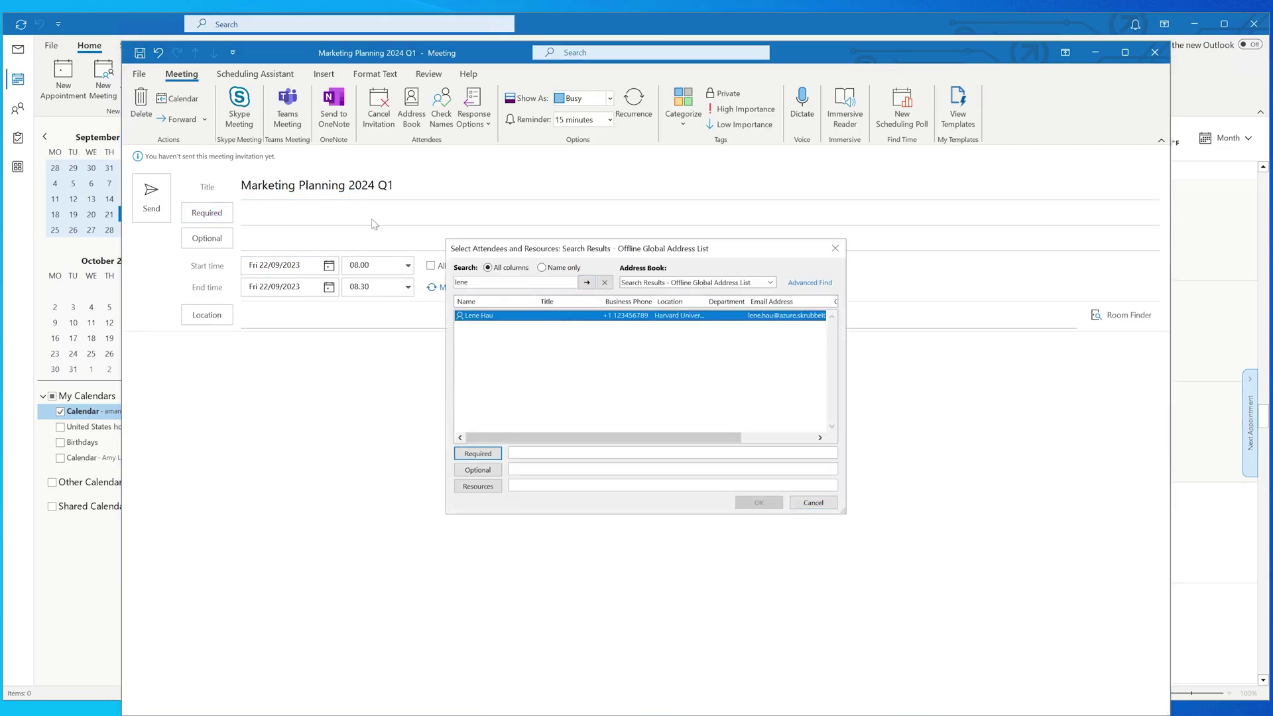
pyautogui.click(469, 453)
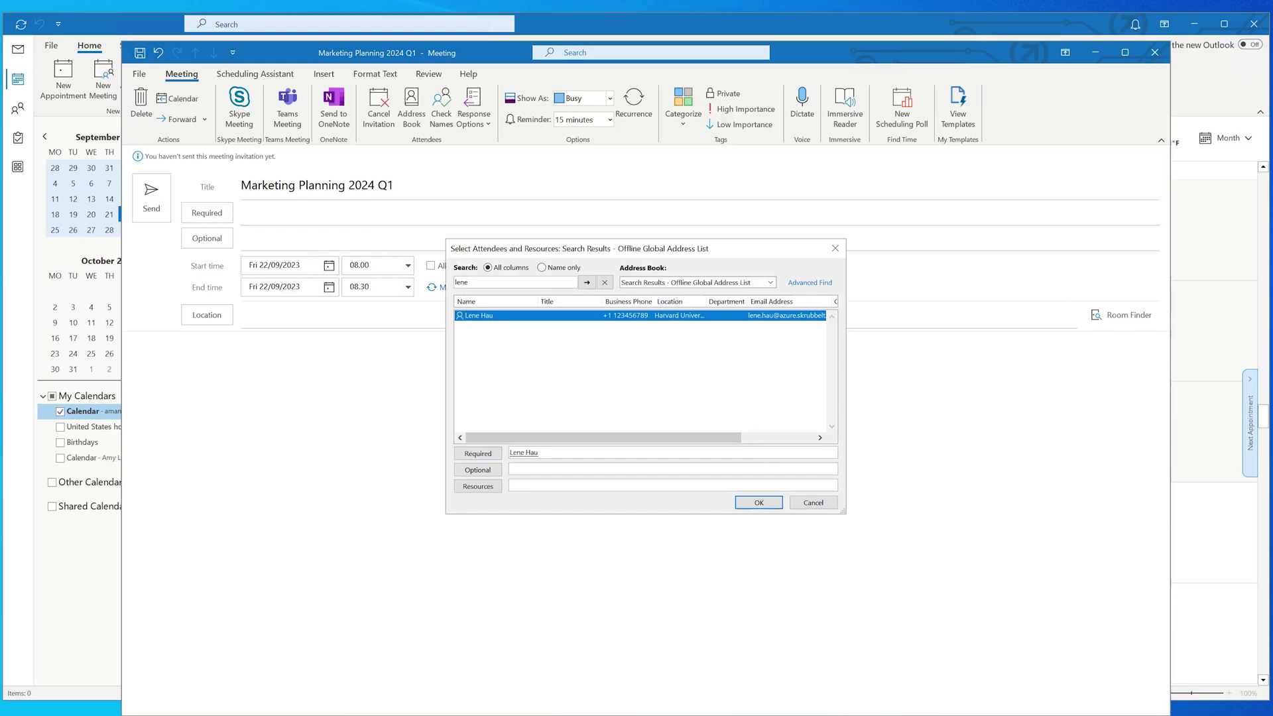
pyautogui.write('ole')
pyautogui.press('Return')
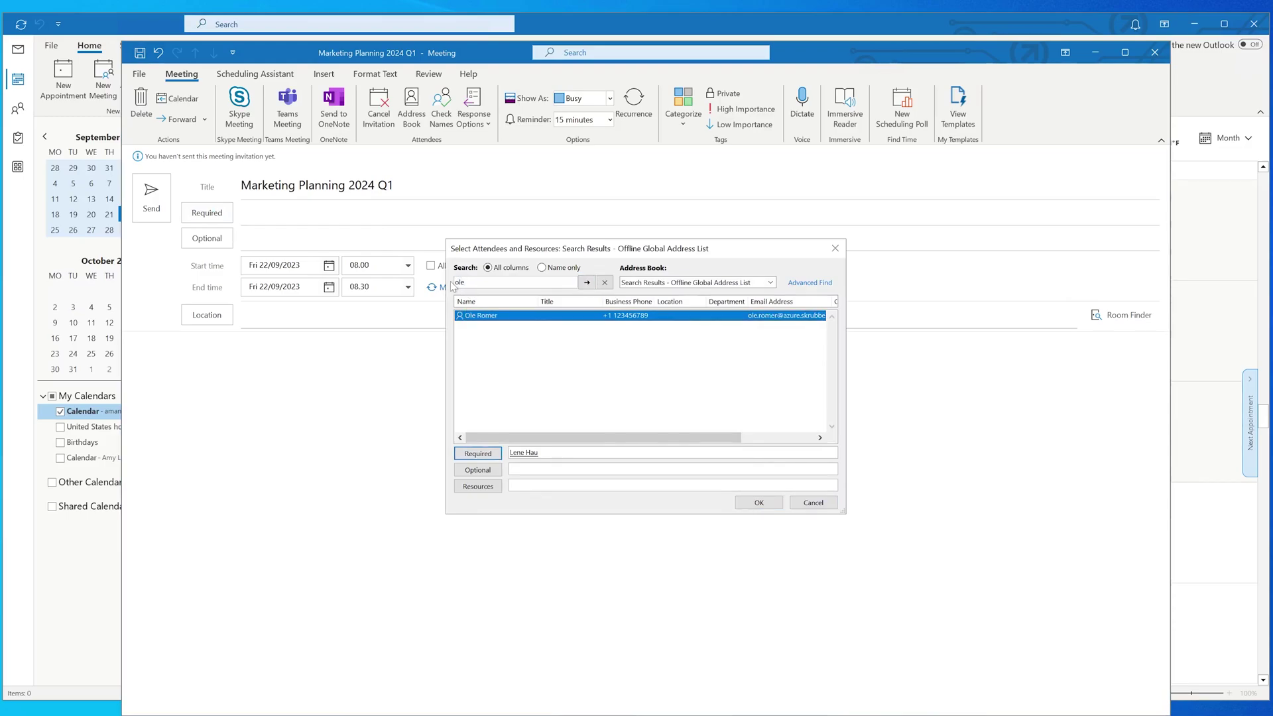
pyautogui.click(476, 454)
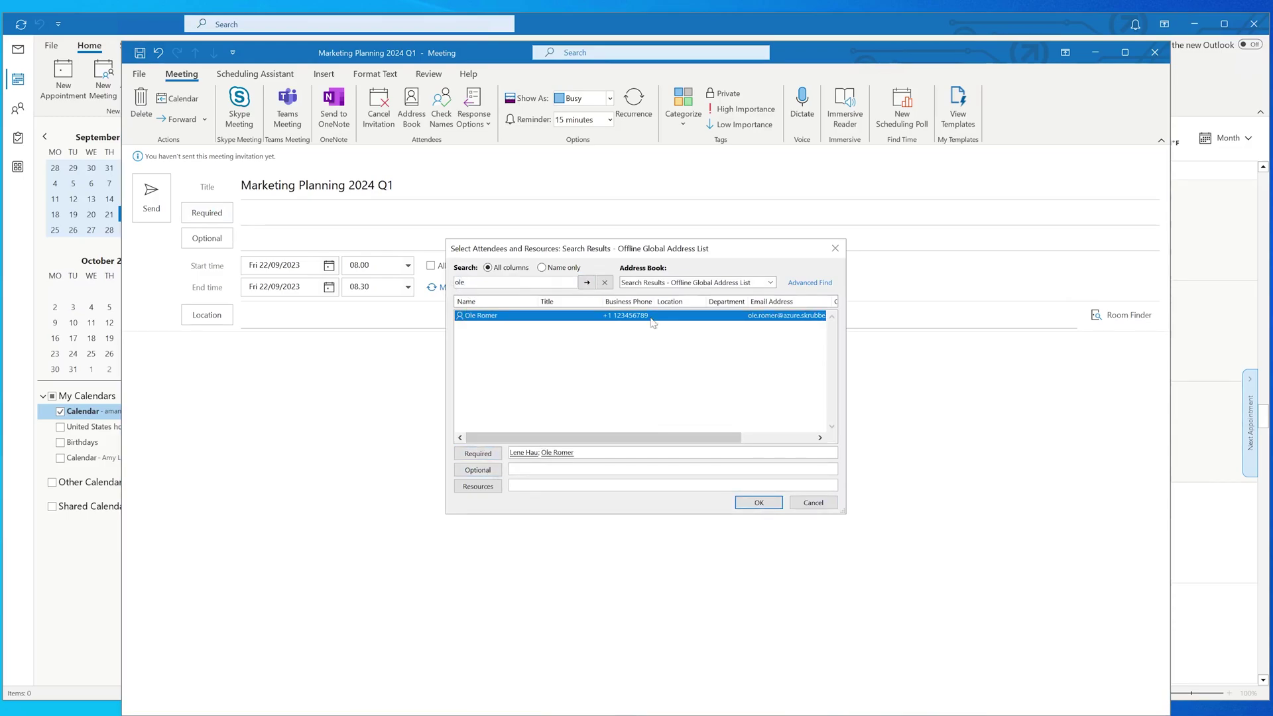
pyautogui.click(759, 503)
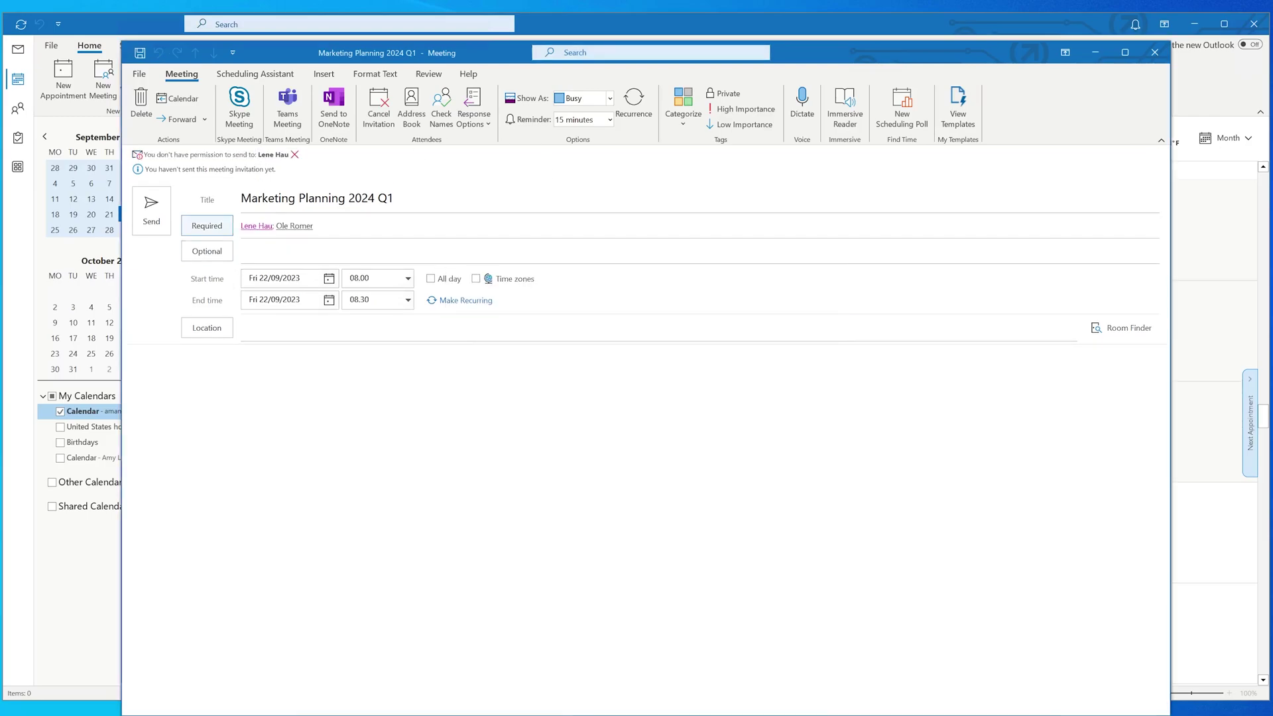
# - Schedule the meeting for Monday 25/09/2023, from 12.00 to 14.00
pyautogui.click(329, 278)
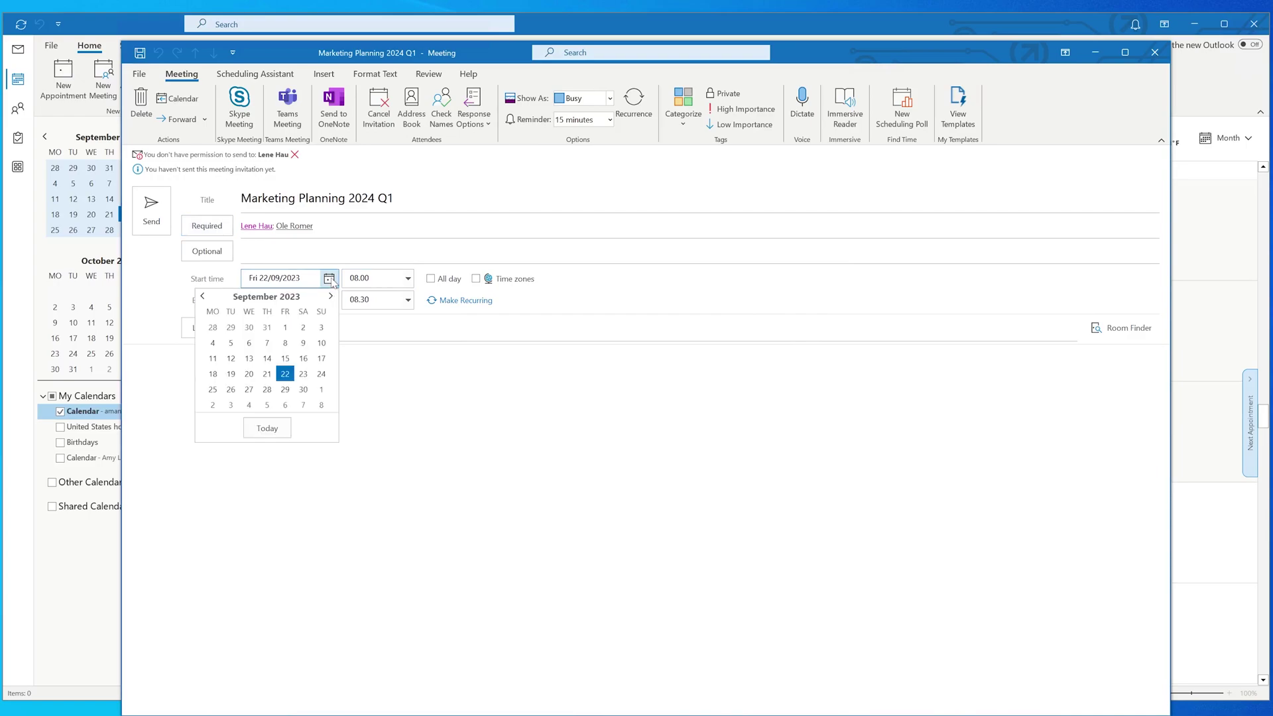
pyautogui.click(213, 389)
pyautogui.press('Tab')
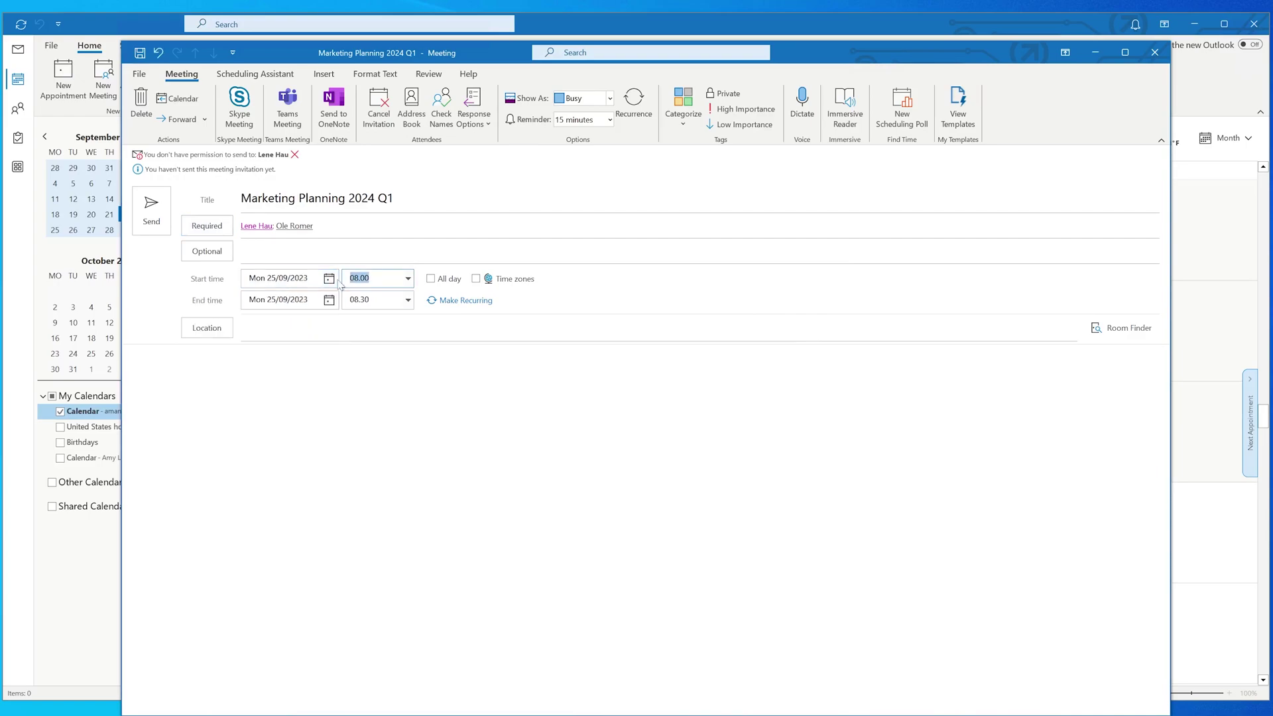
pyautogui.write('12')
pyautogui.press('Tab')
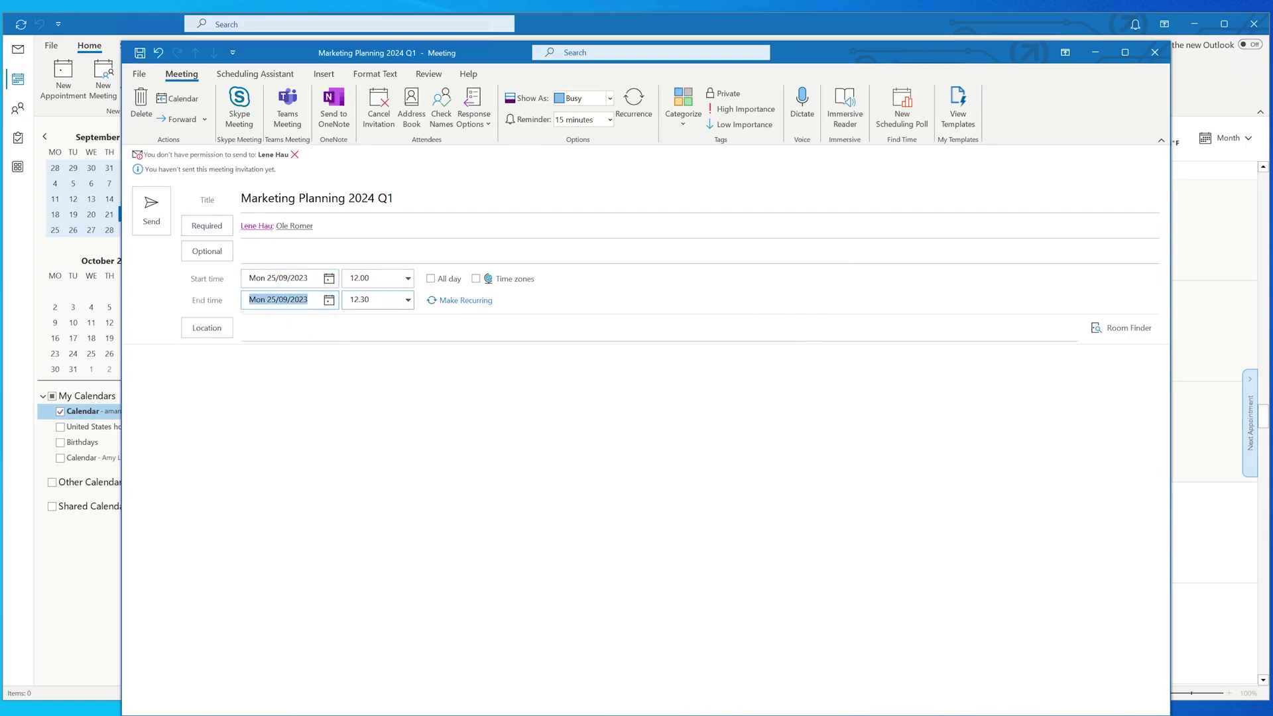
pyautogui.press('Tab')
pyautogui.write('14')
pyautogui.press('Tab')
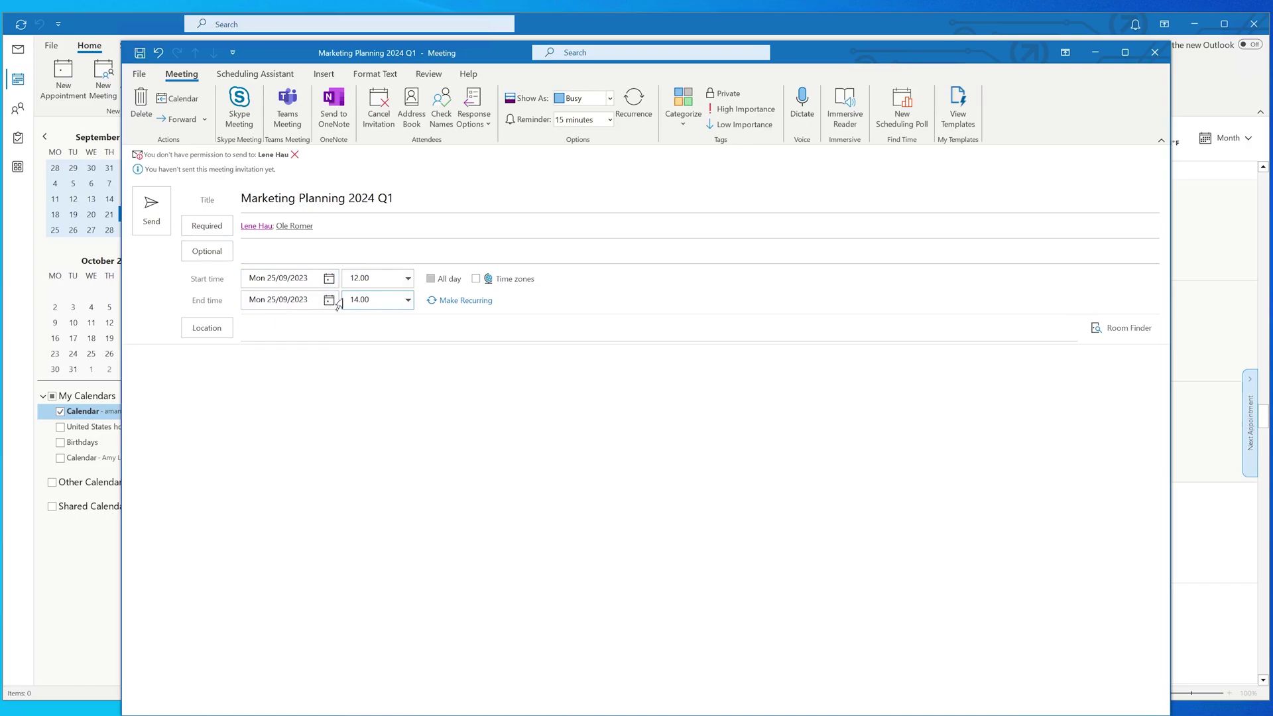
# - In the Scheduling Assistant, add the eight rooms Room BOS HQ 1.1 through 5.1
pyautogui.click(253, 77)
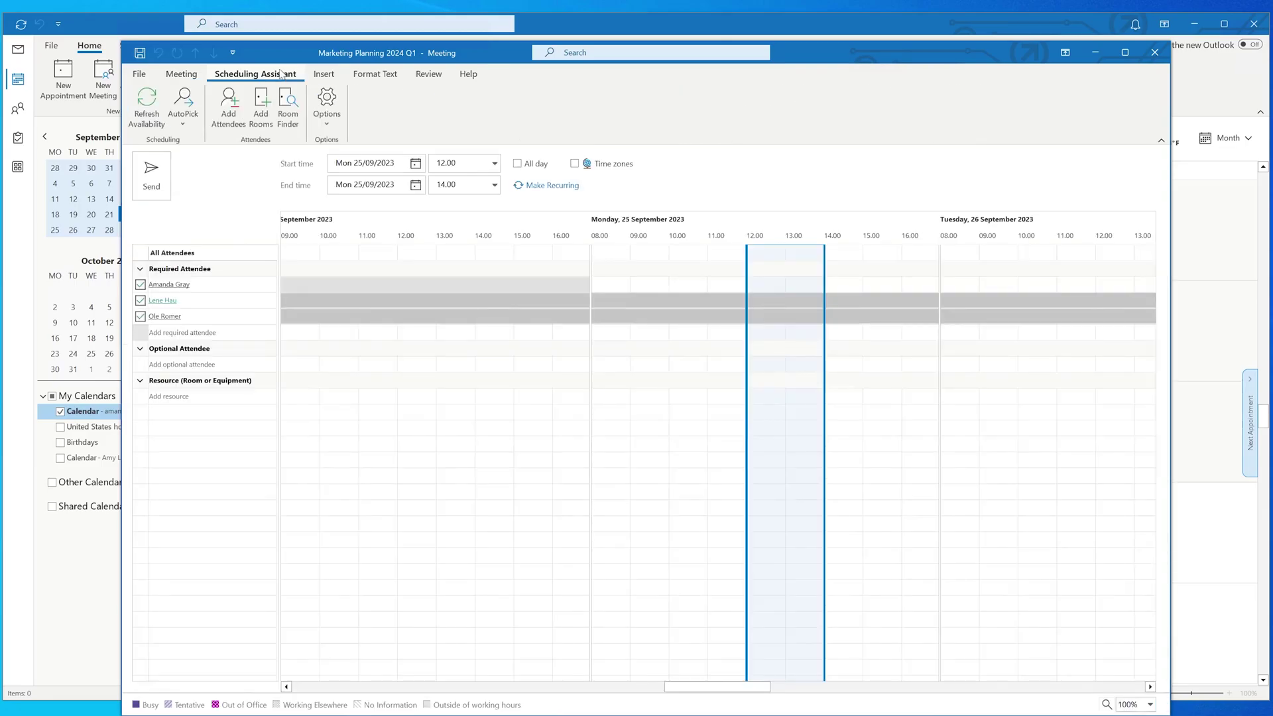
pyautogui.click(260, 113)
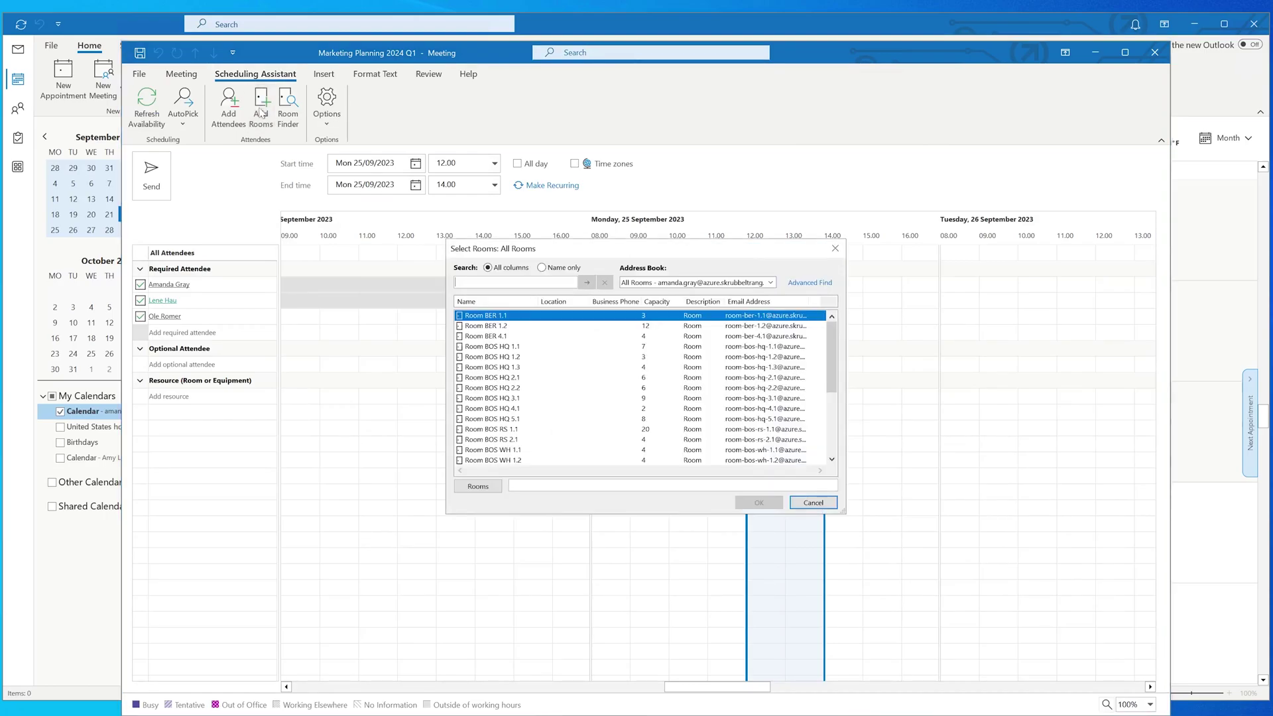
pyautogui.click(510, 347)
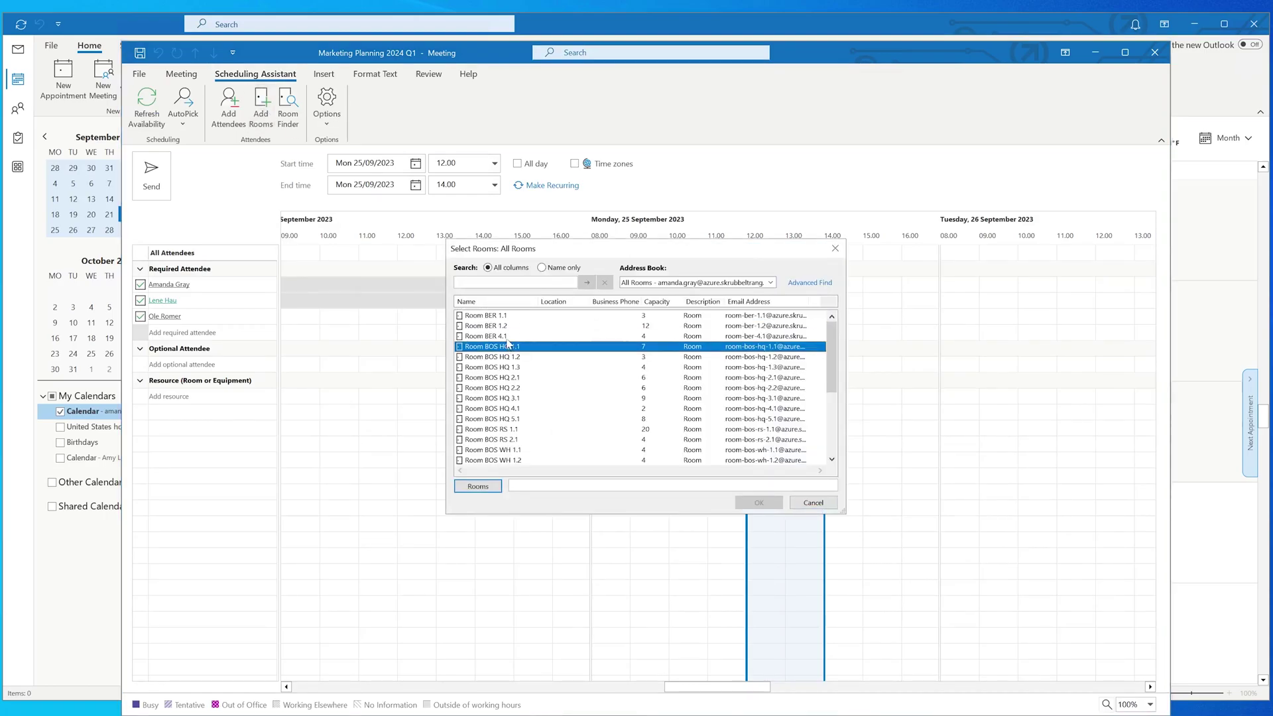
pyautogui.keyDown('shift'); pyautogui.click(521, 419); pyautogui.keyUp('shift')
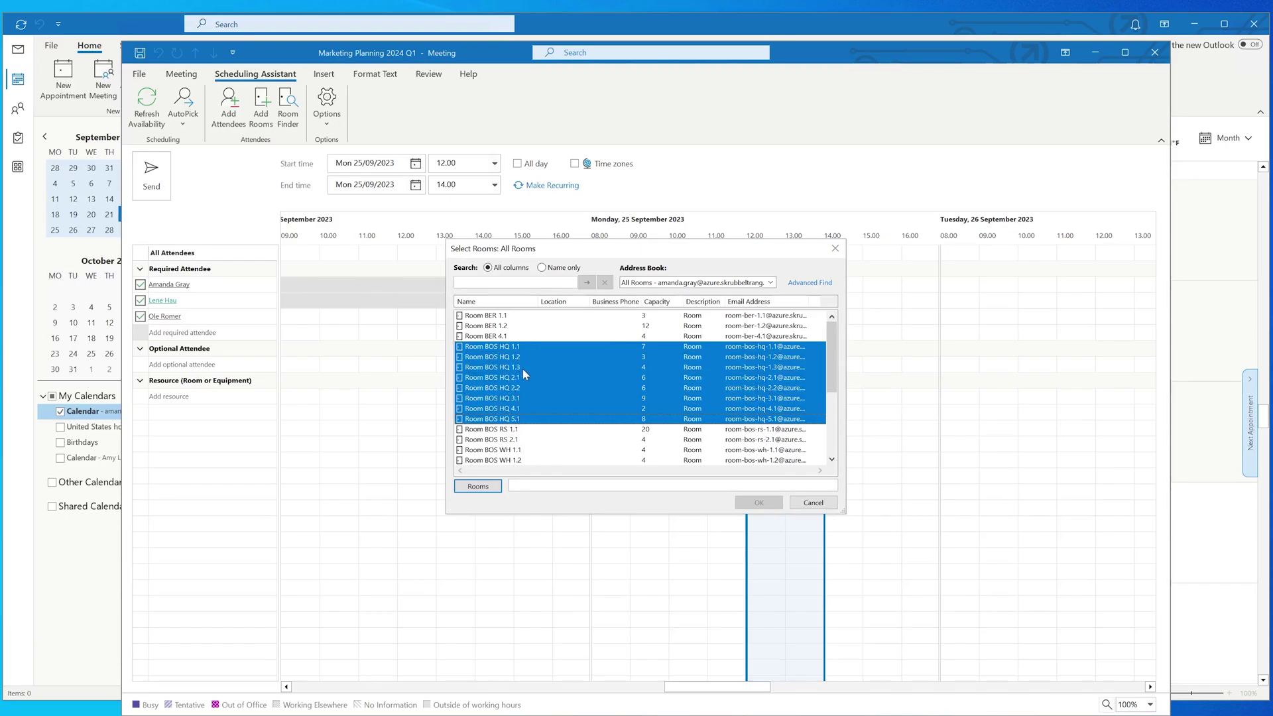
pyautogui.click(492, 486)
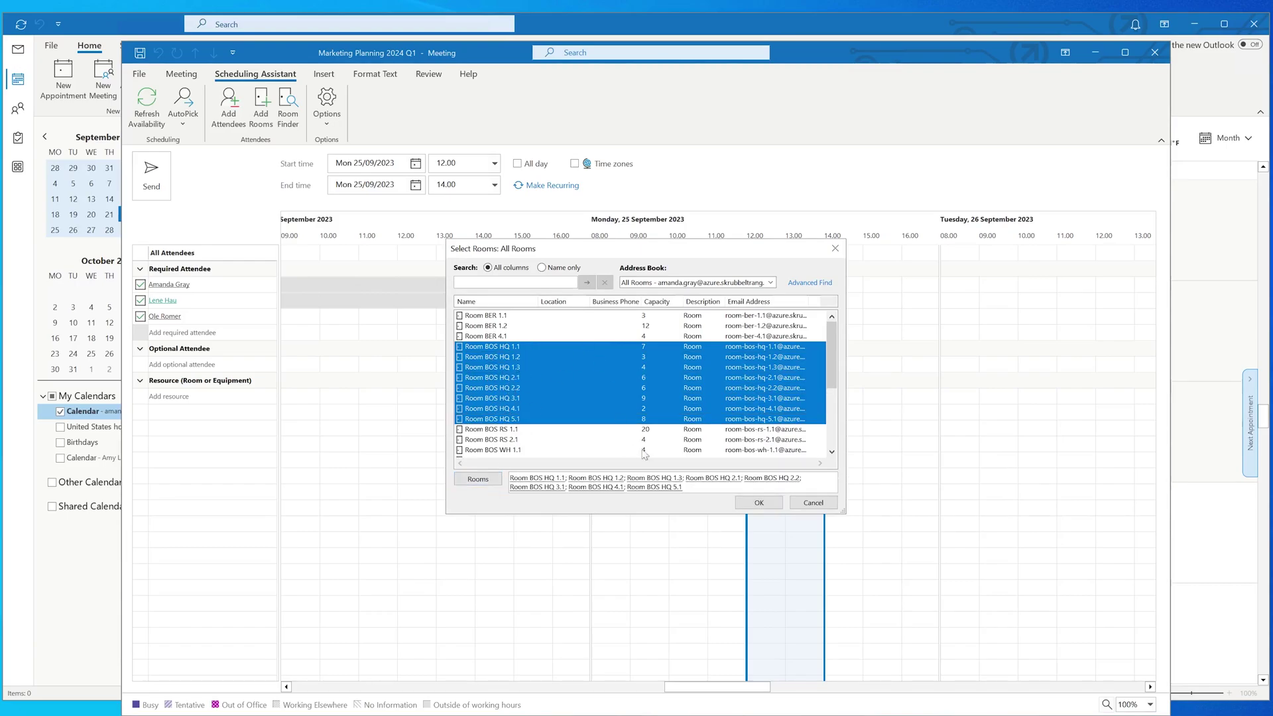
pyautogui.click(759, 502)
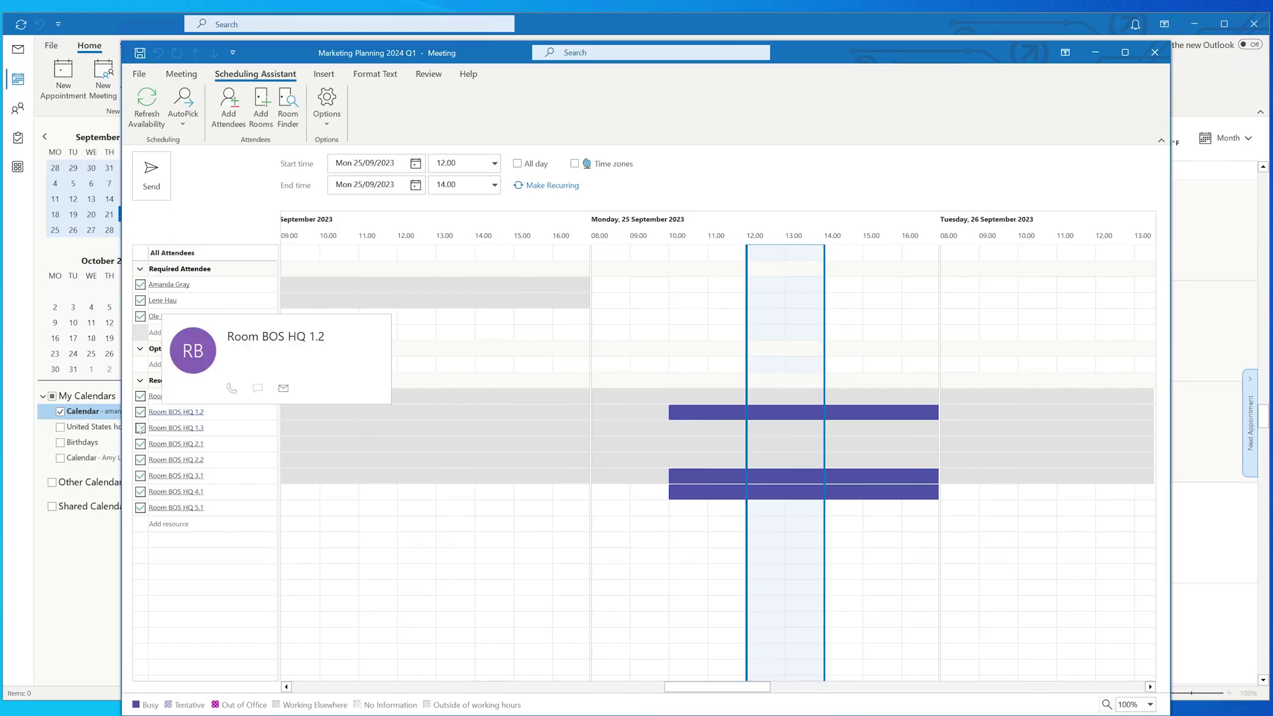
# - Review the rooms' free/busy times, then remove all eight rooms from the meeting
pyautogui.moveTo(173, 412)
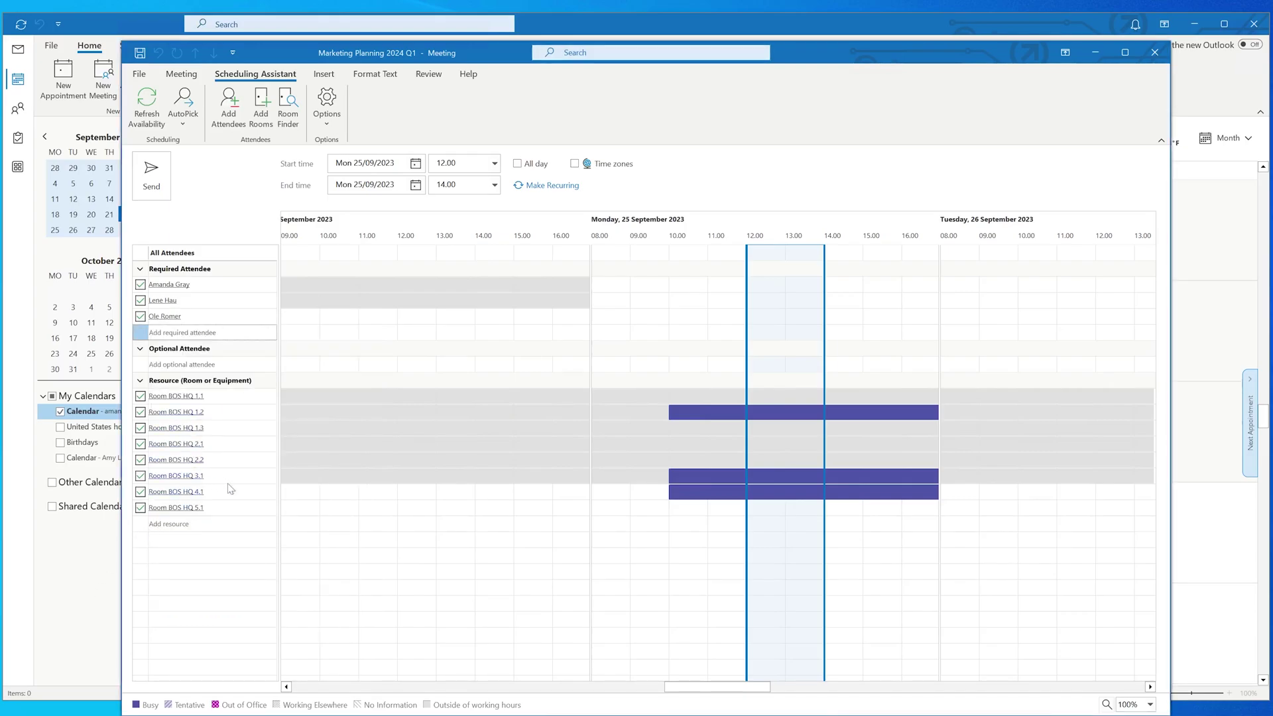
pyautogui.moveTo(229, 487)
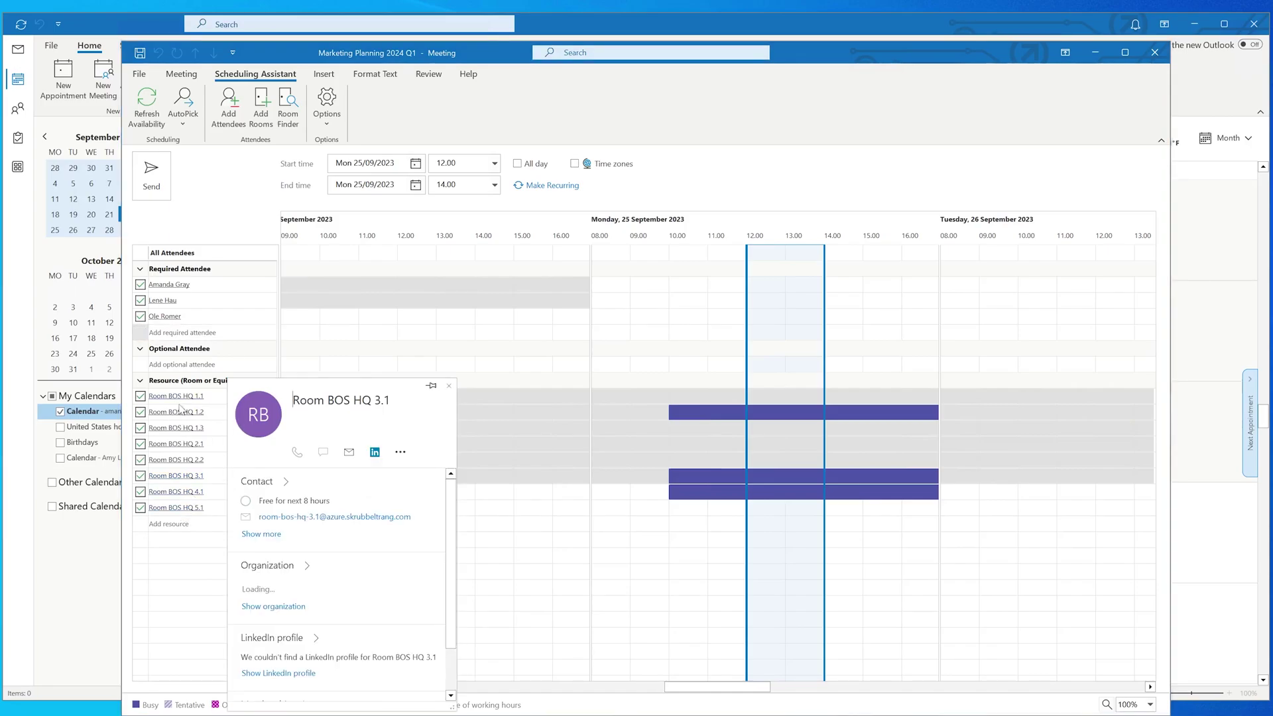
pyautogui.click(179, 401)
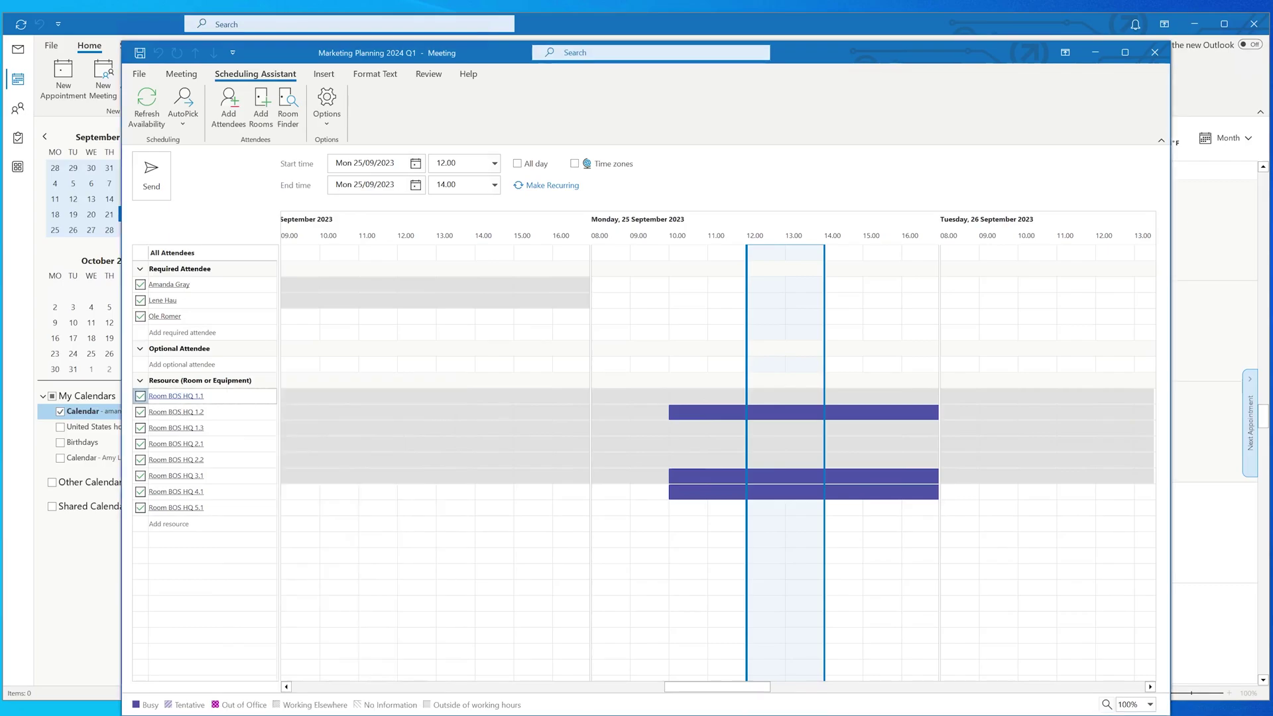
pyautogui.keyDown('shift'); pyautogui.click(205, 508); pyautogui.keyUp('shift')
pyautogui.moveTo(206, 508)
pyautogui.press('Delete')
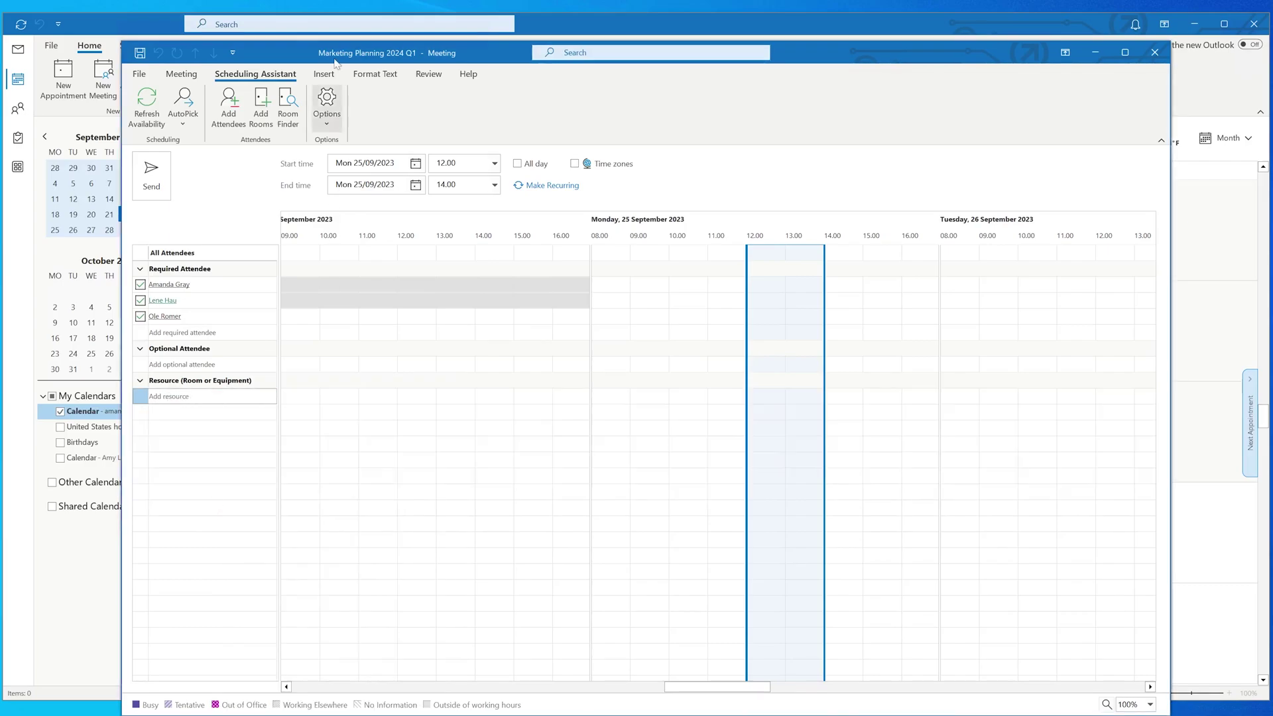
# - Show Room Finder rooms for the RoomList-US-Boston St James Ave building
pyautogui.click(288, 110)
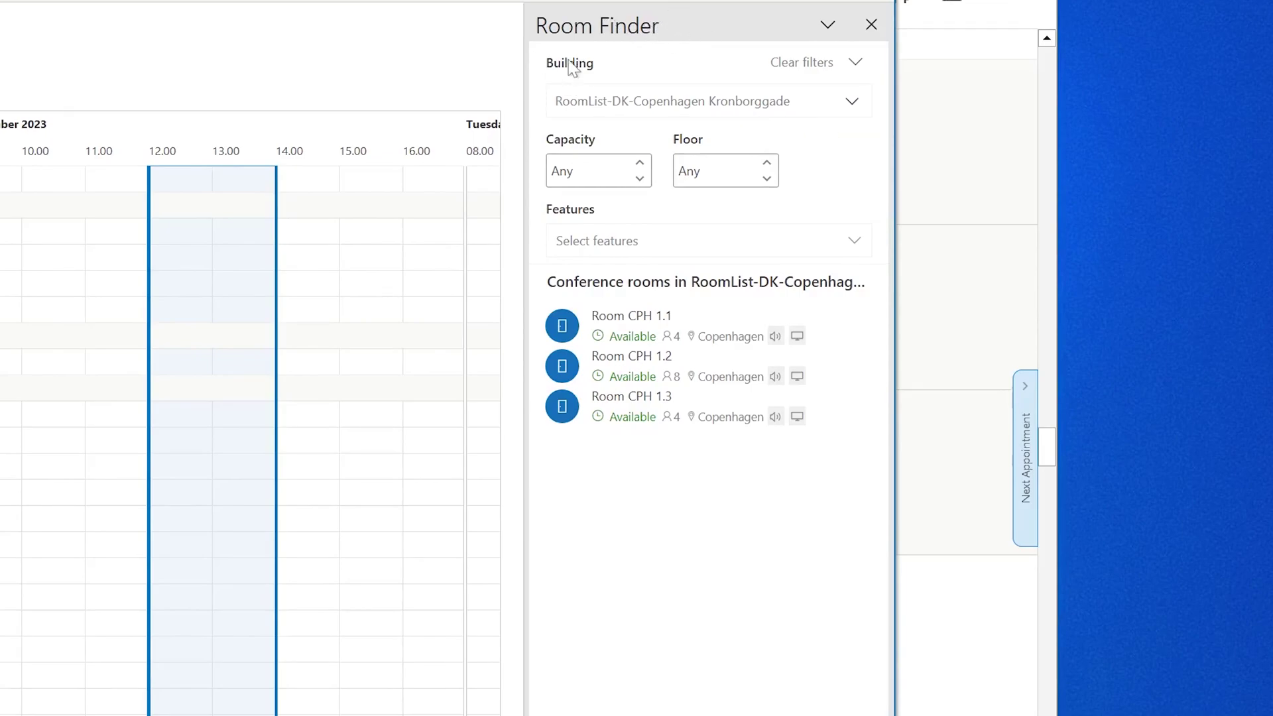
pyautogui.press('Tab')
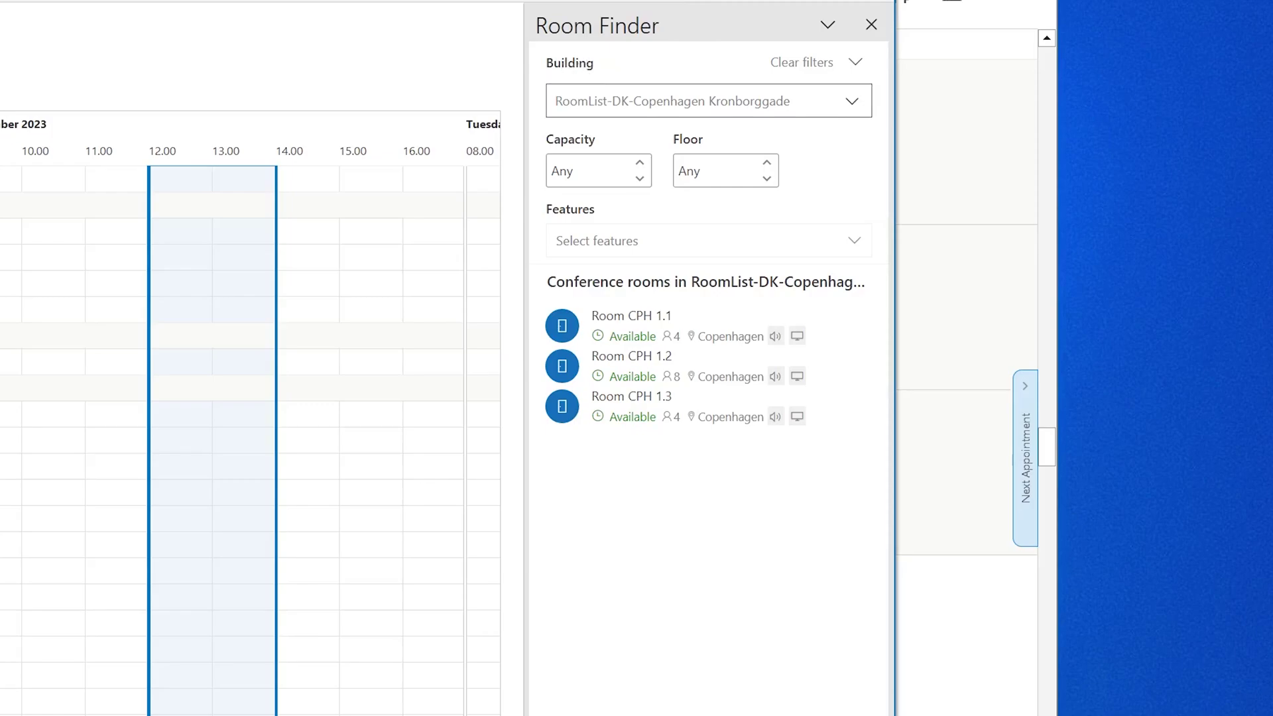
pyautogui.hotkey('alt', 'Down')
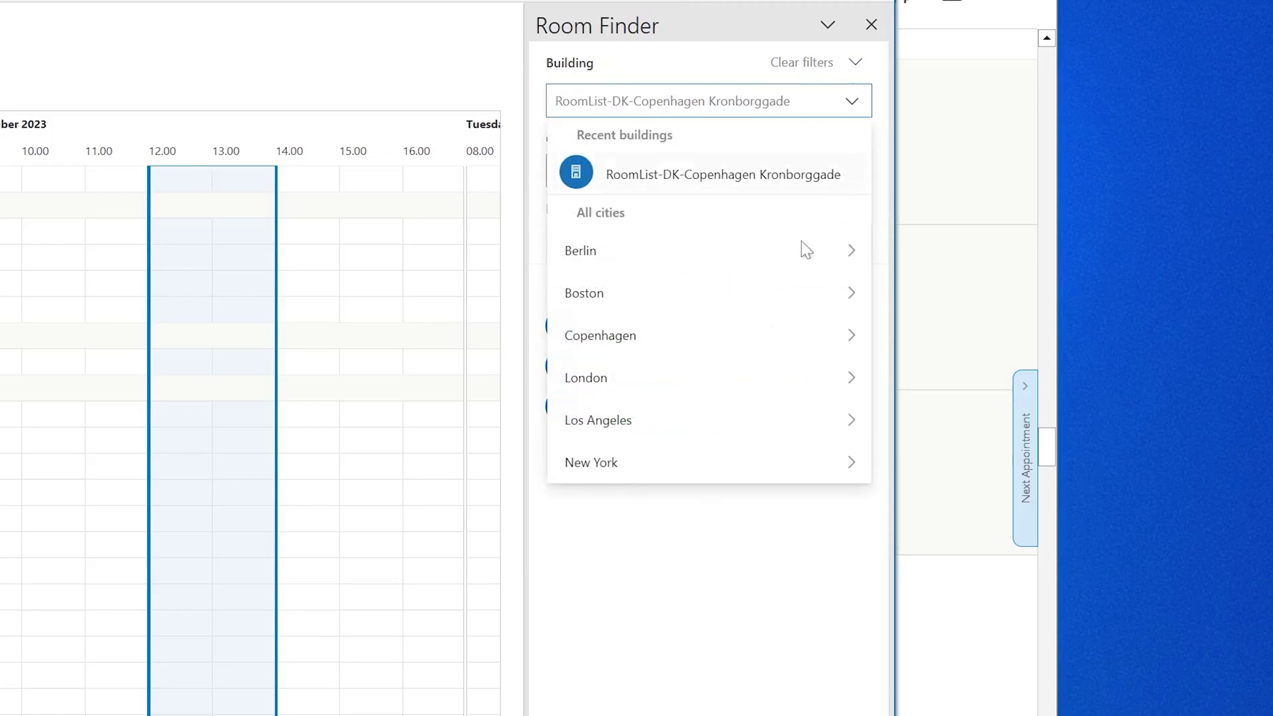
pyautogui.click(637, 293)
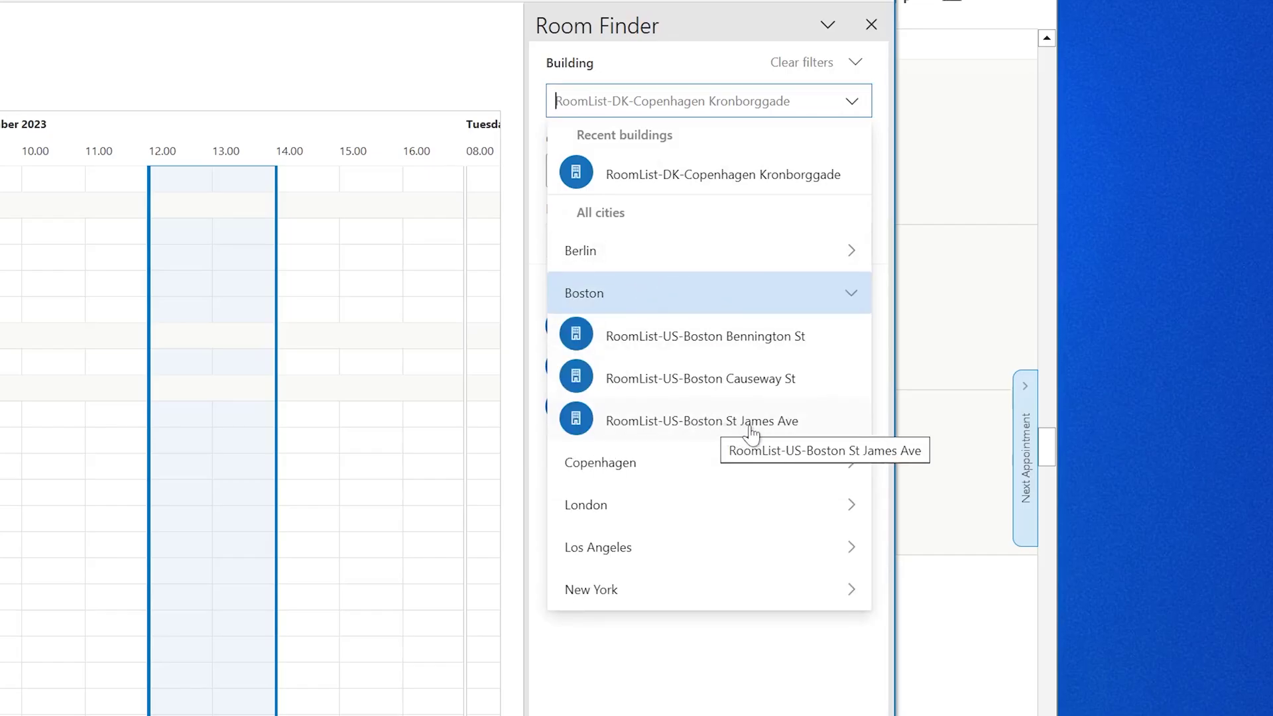
pyautogui.click(748, 430)
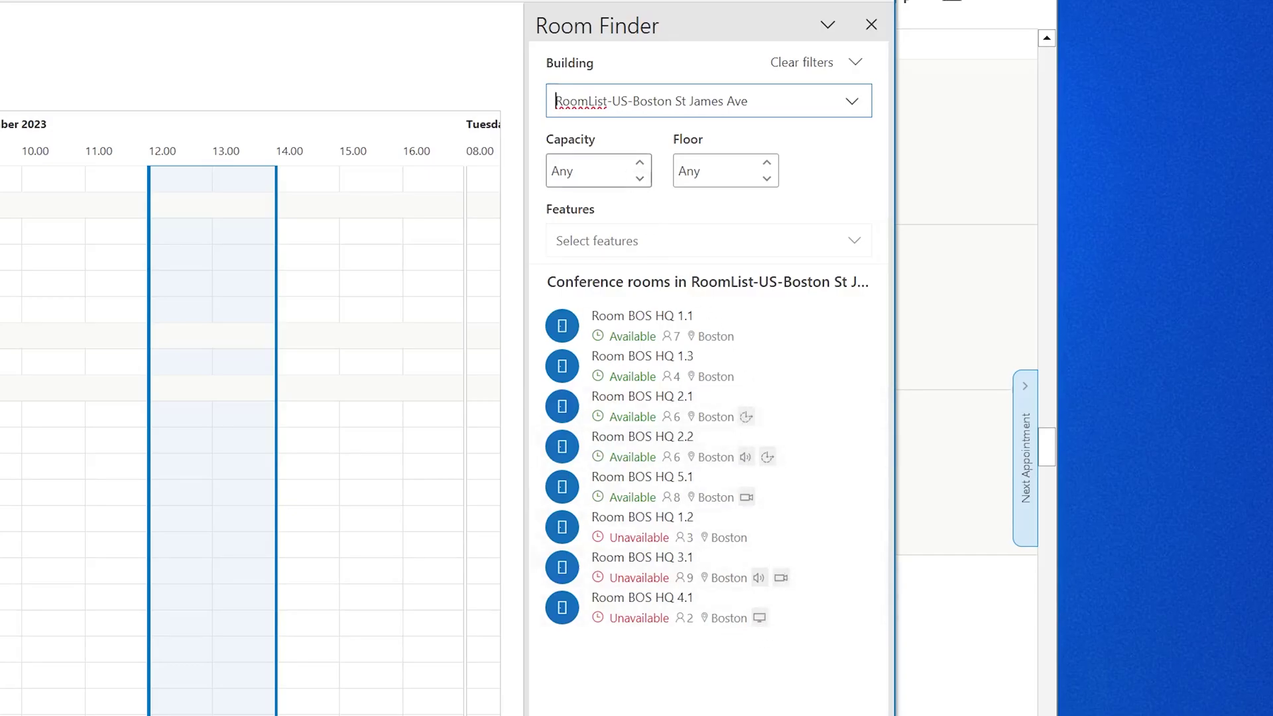
# - Set the Room Finder capacity filter to 6 or more people
pyautogui.press('Tab')
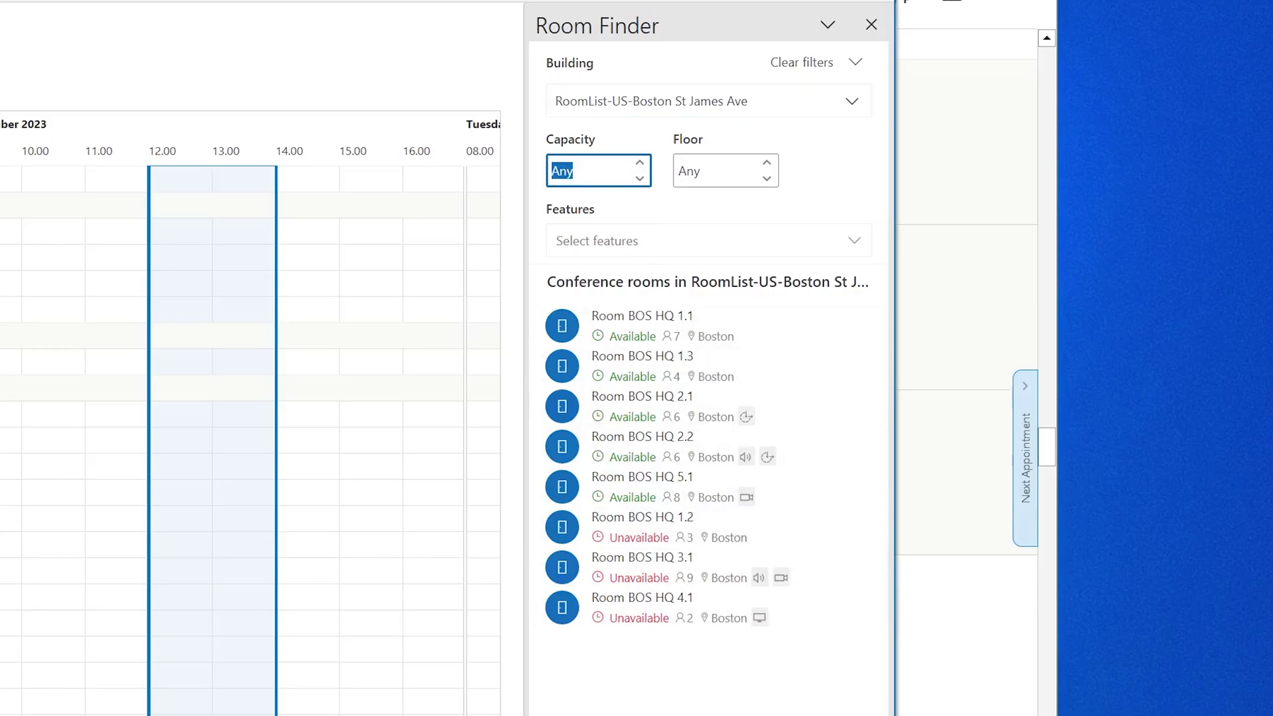
pyautogui.write('6')
pyautogui.press('Tab')
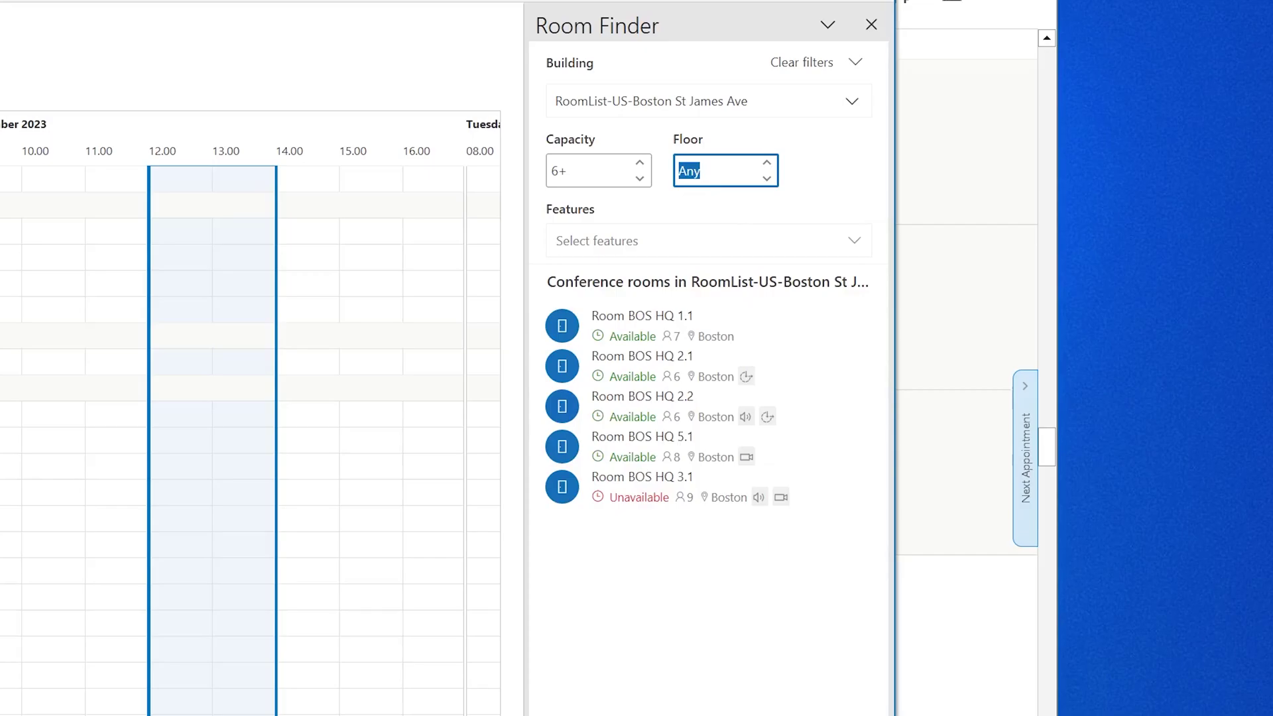
# - Filter the room features to Accessible and VIP
pyautogui.click(854, 240)
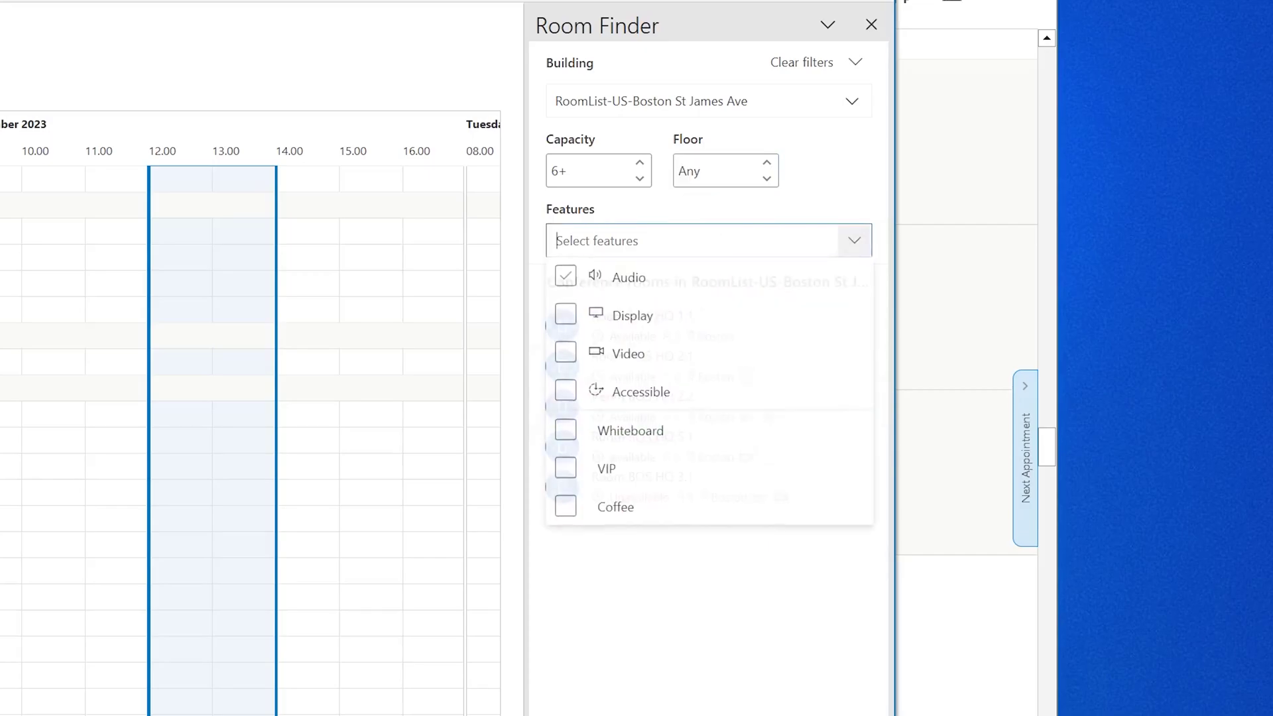
pyautogui.click(576, 277)
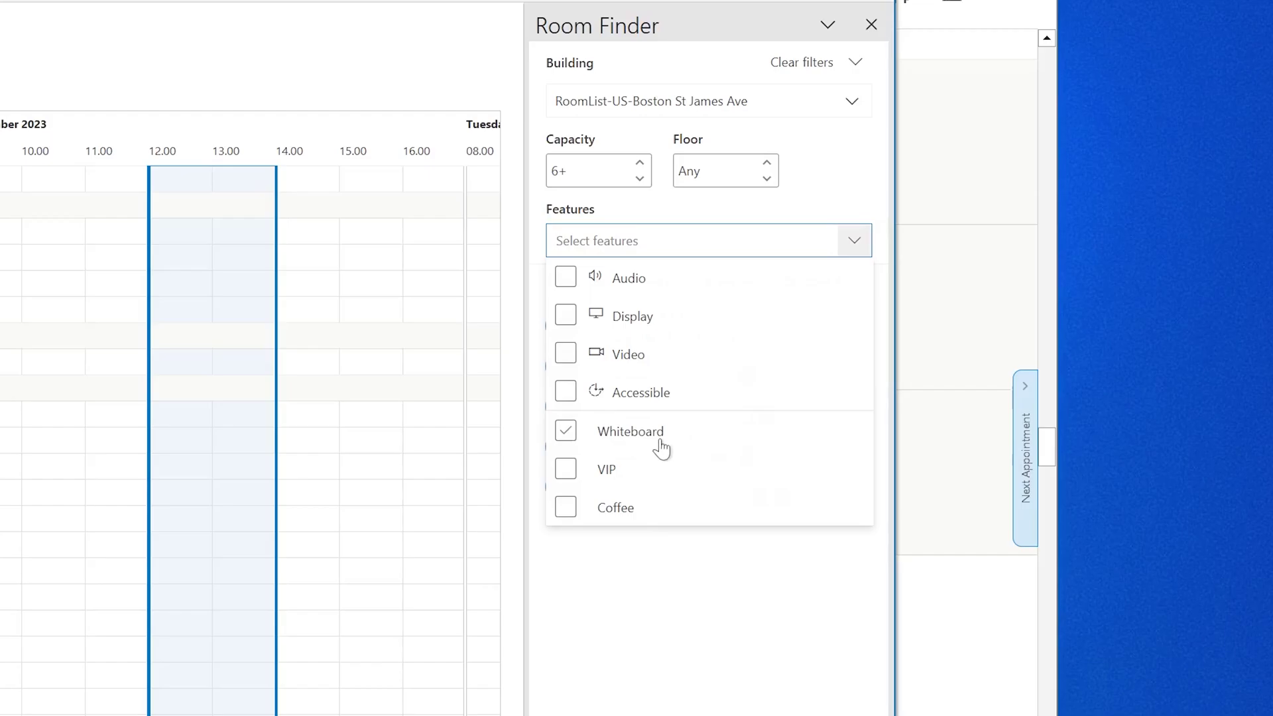
pyautogui.click(568, 393)
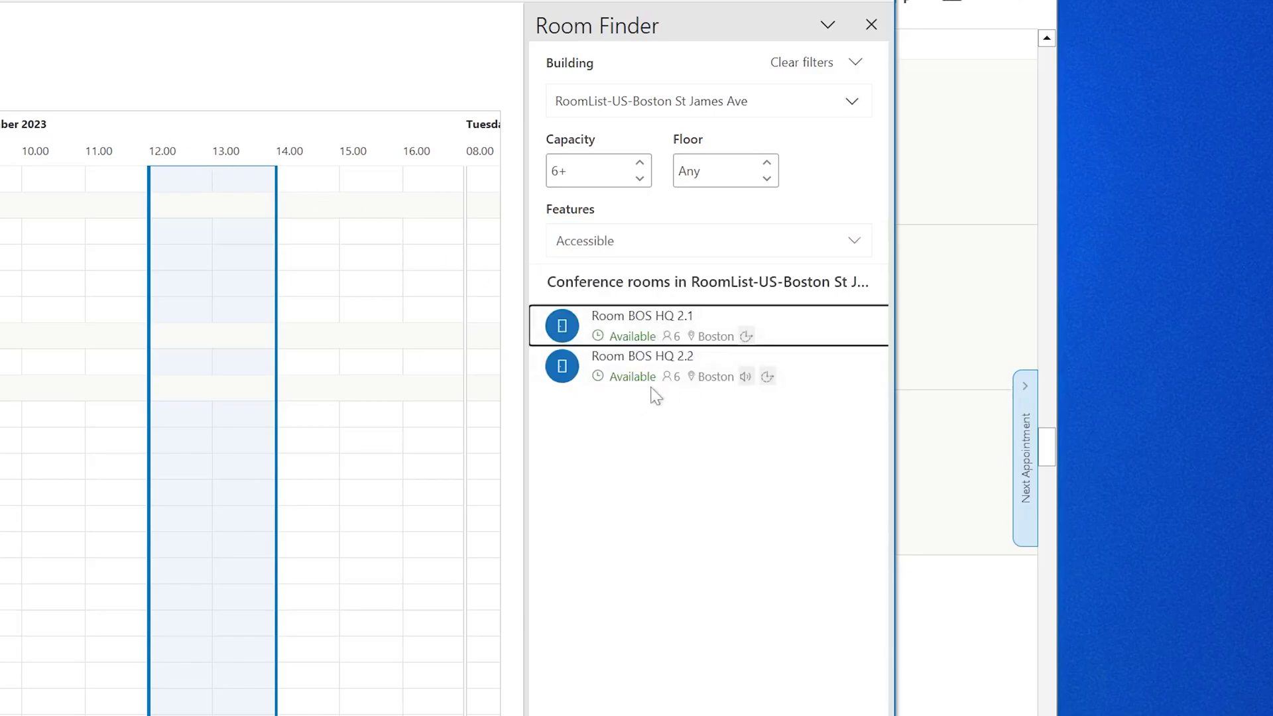
pyautogui.click(666, 247)
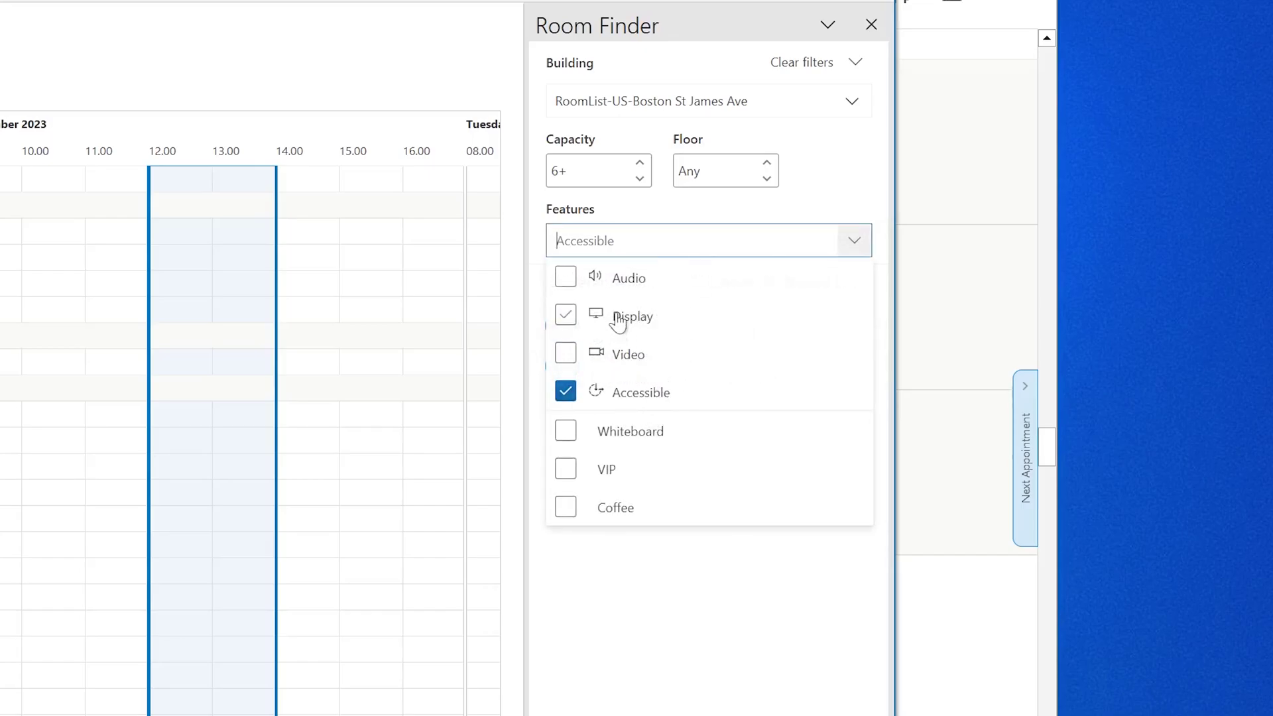
pyautogui.click(567, 472)
pyautogui.press('Escape')
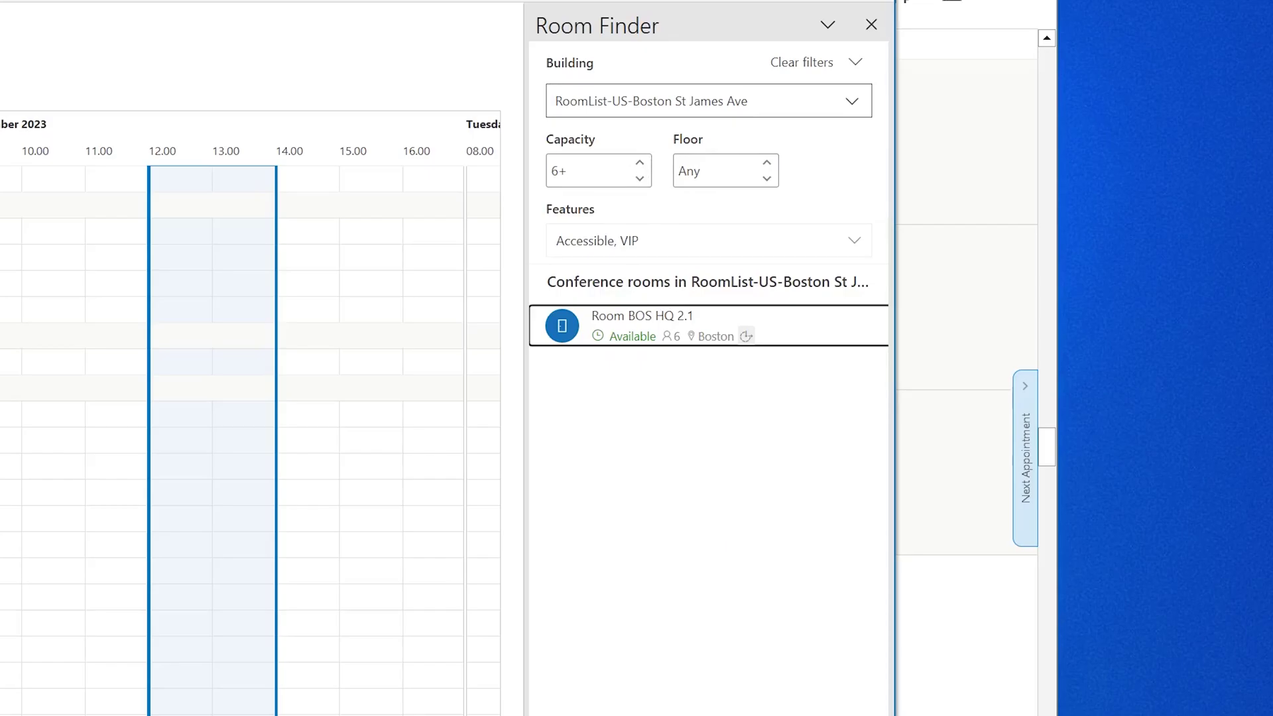
# - Recheck the chosen features and add Room BOS HQ 2.1 to the meeting
pyautogui.press('Tab')
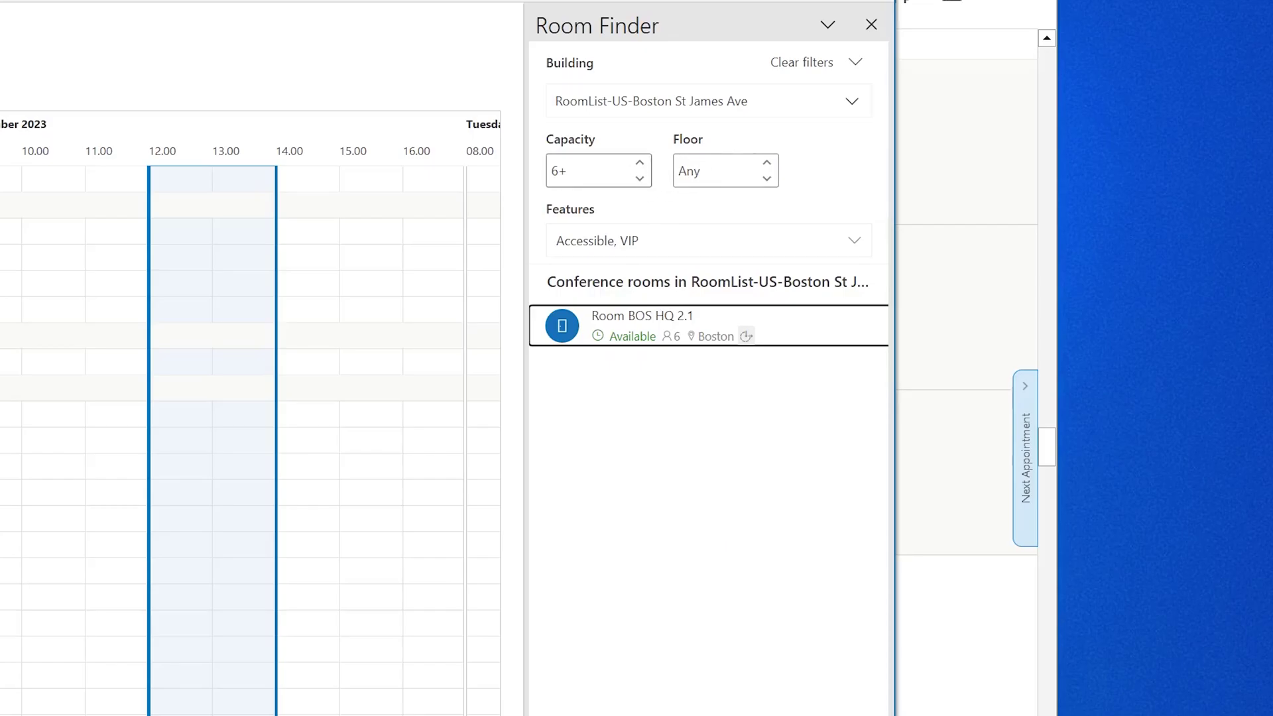
pyautogui.press('Tab')
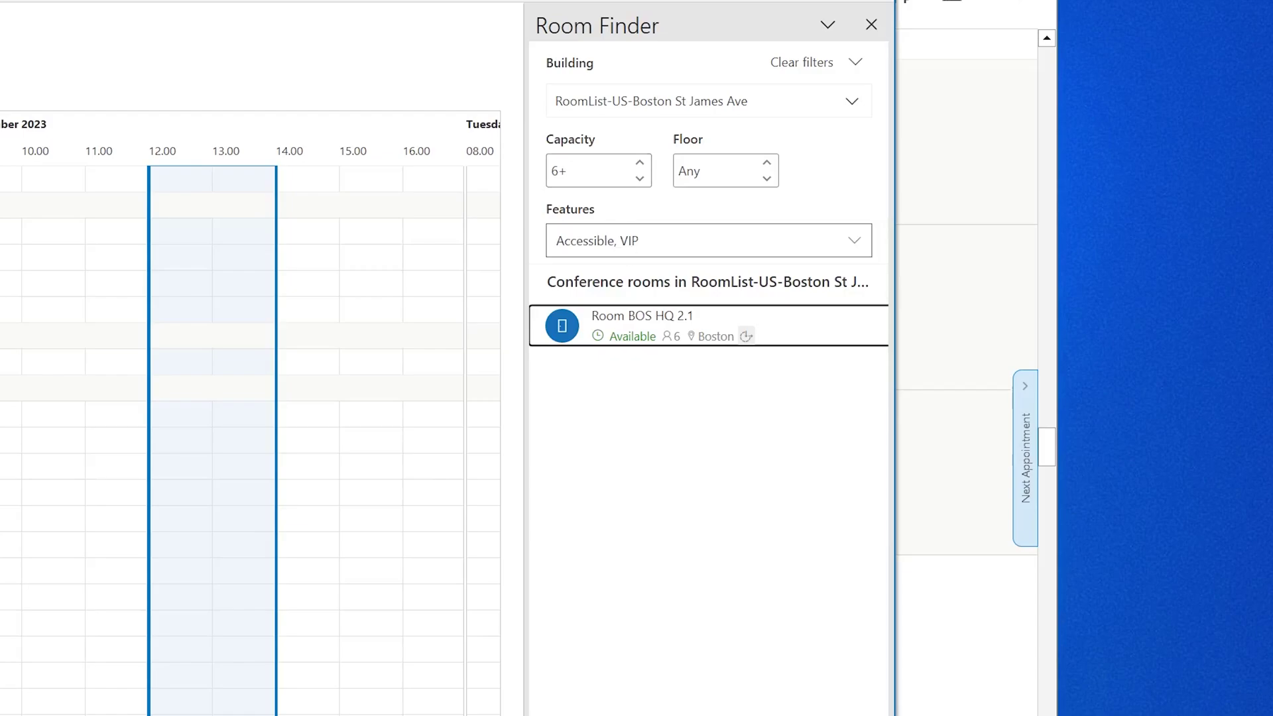
pyautogui.press('Return')
pyautogui.click(617, 593)
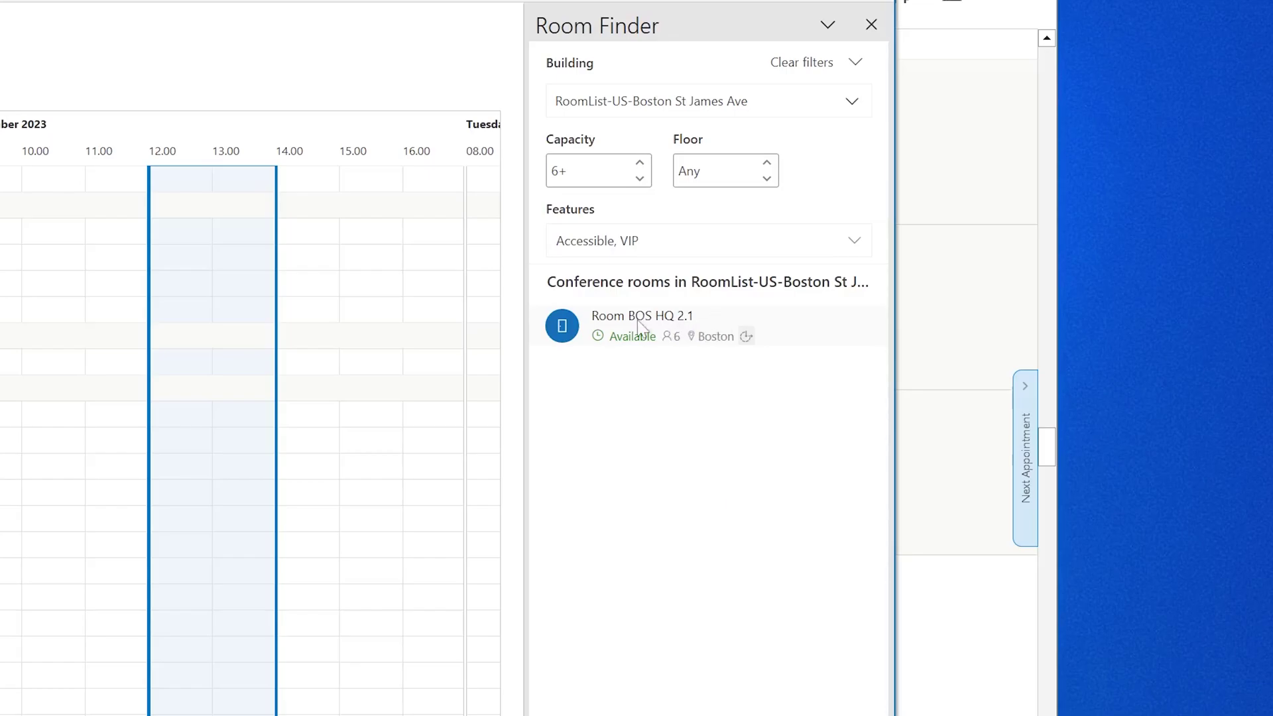
pyautogui.click(660, 327)
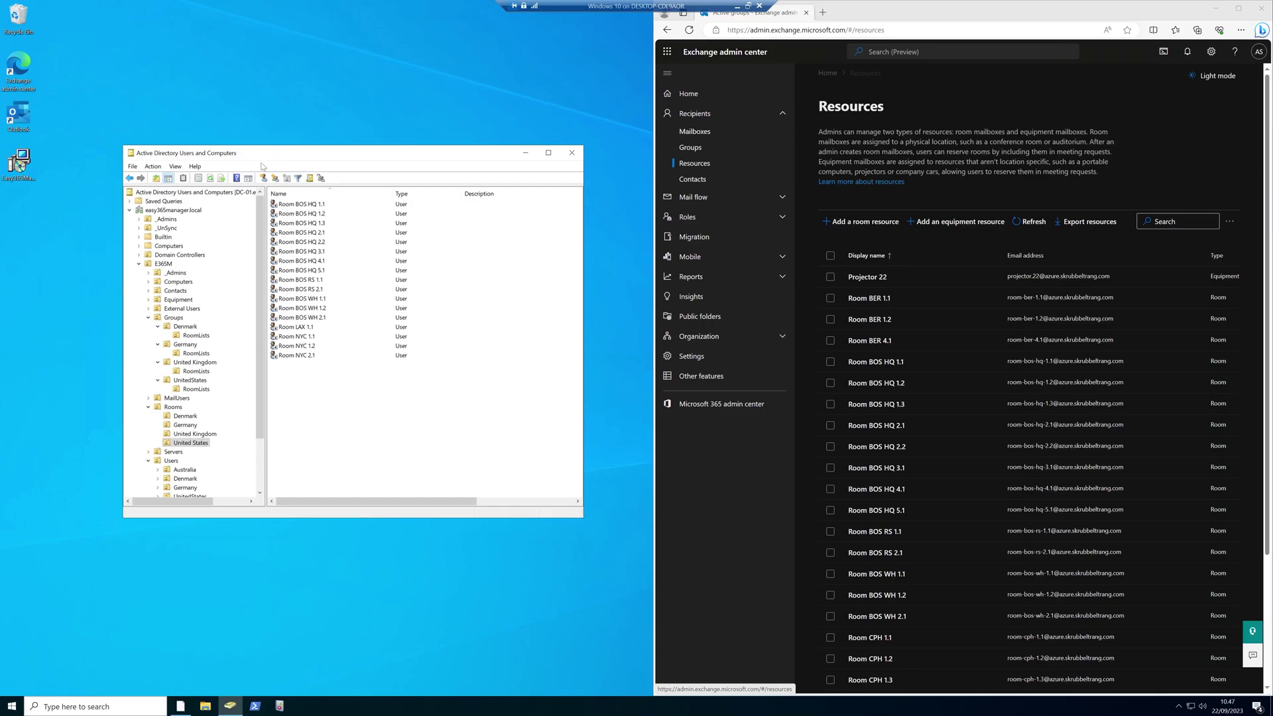
# - Open Room BOS HQ 2.2's properties, check its St James Ave address, and keep the Room mailbox type
pyautogui.click(32, 165)
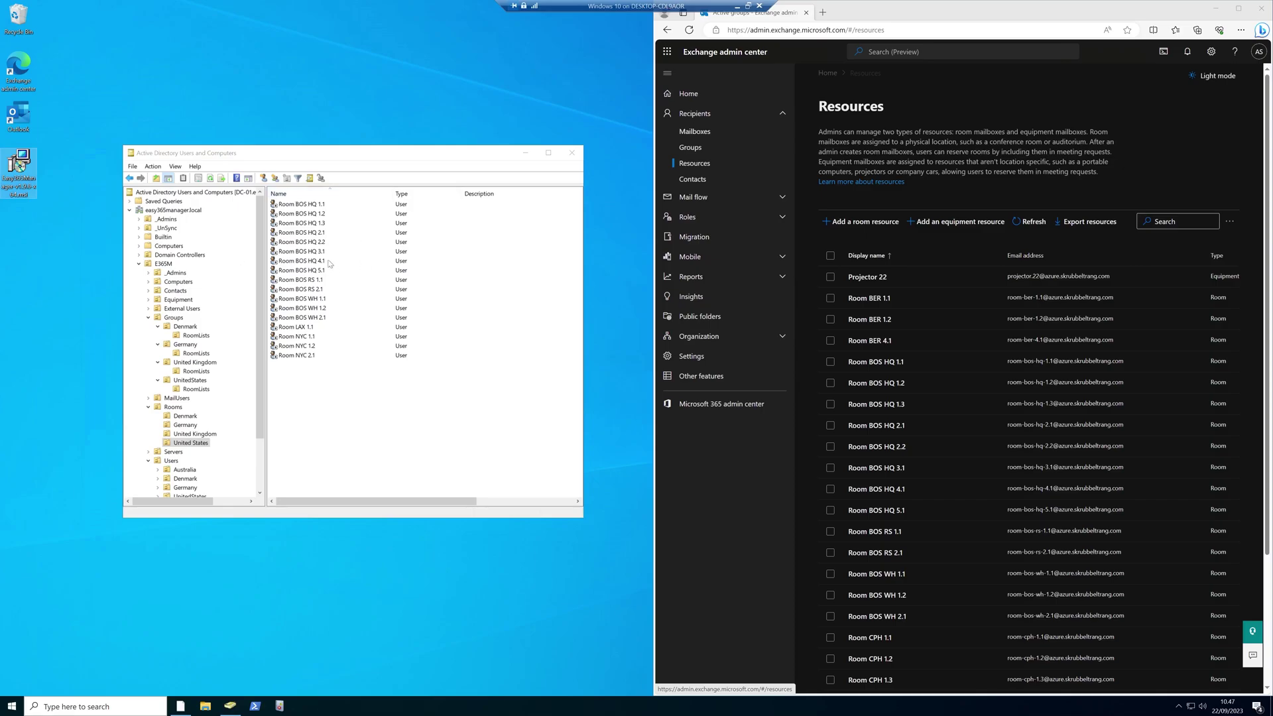
pyautogui.doubleClick(312, 243)
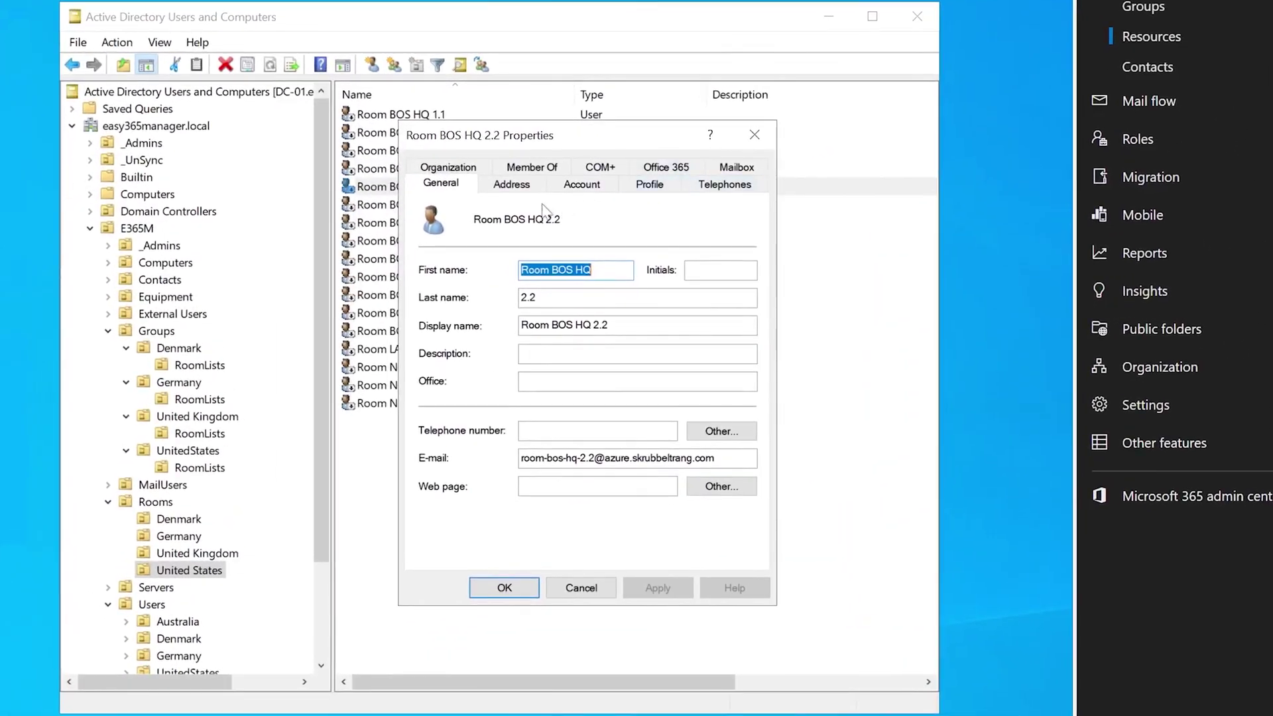
pyautogui.click(531, 187)
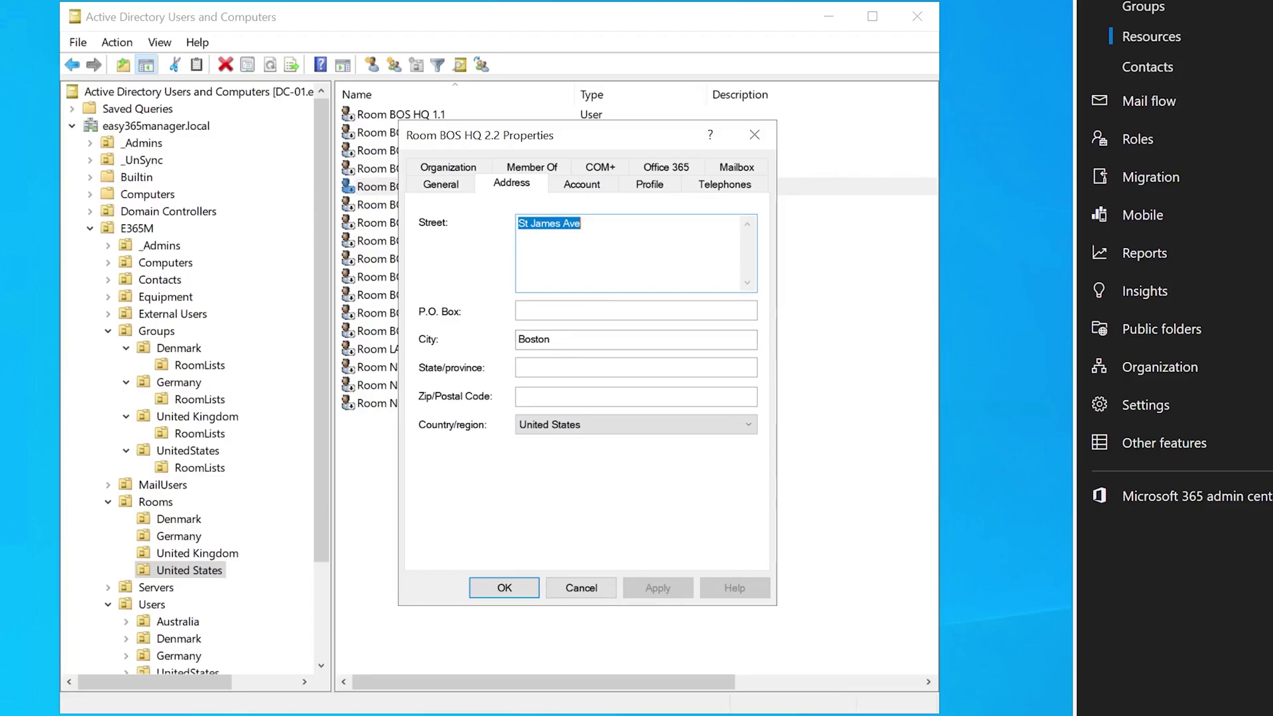
pyautogui.click(733, 171)
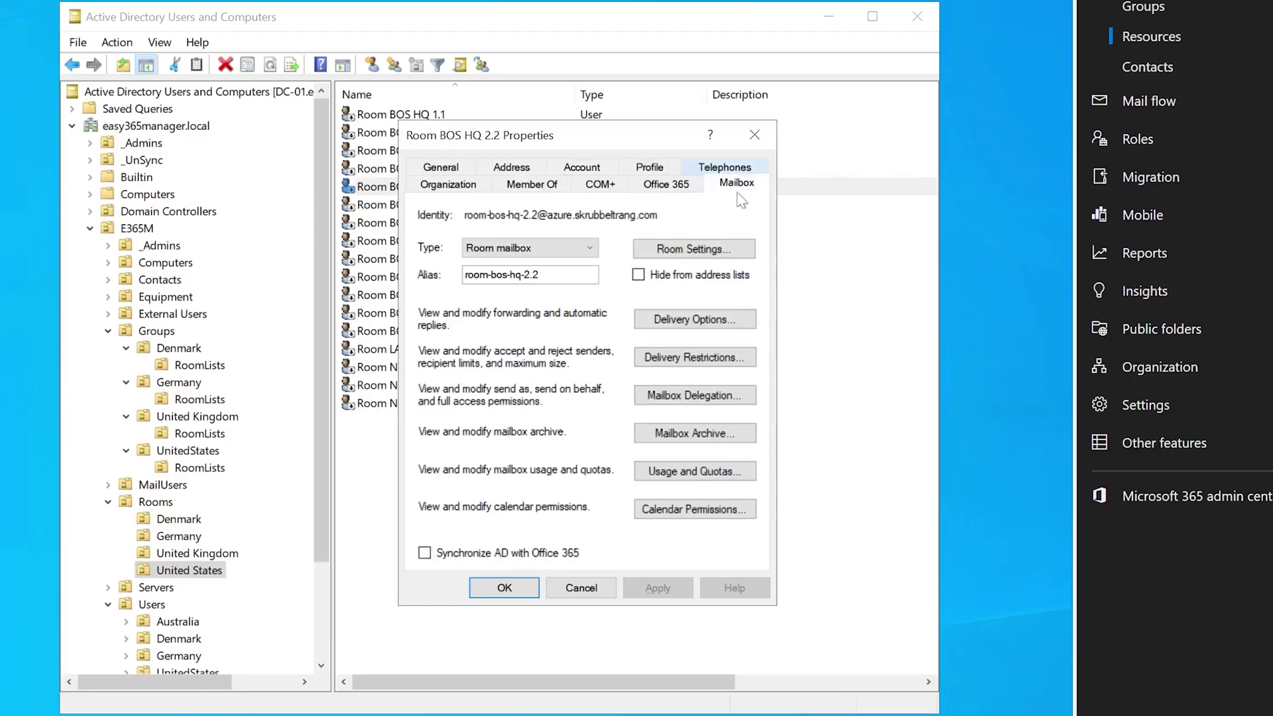
pyautogui.click(510, 248)
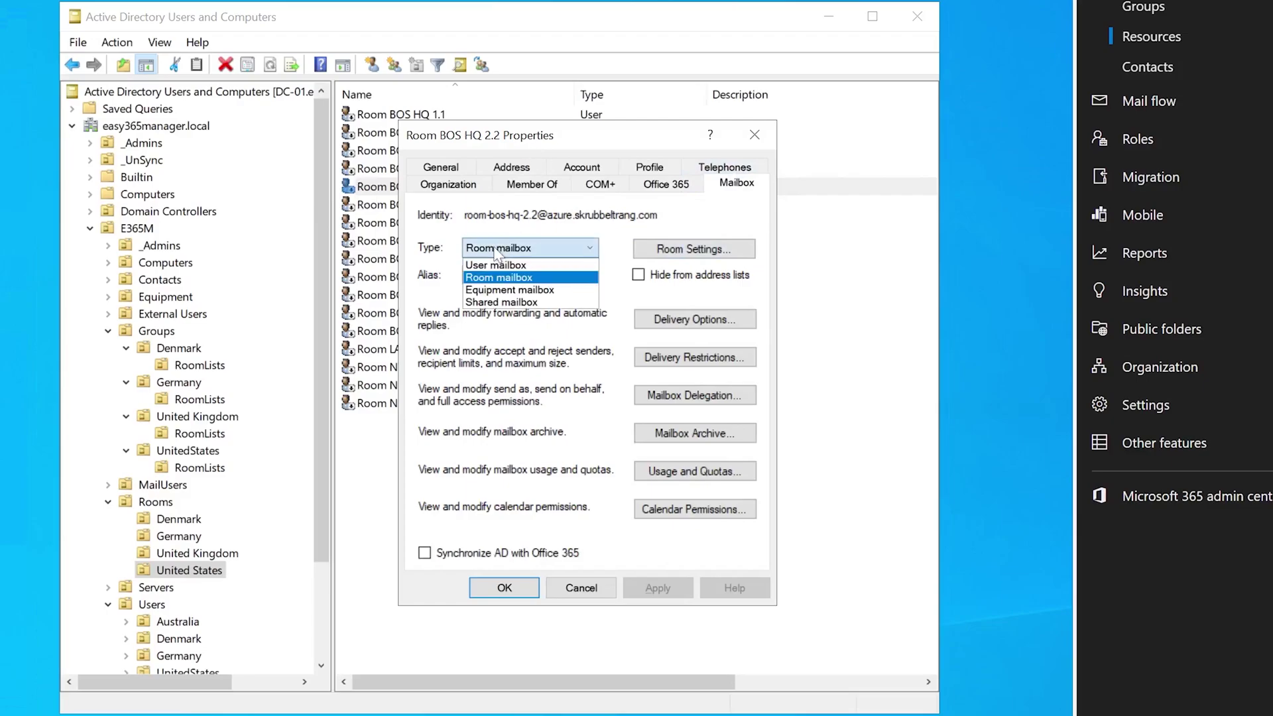
pyautogui.click(509, 248)
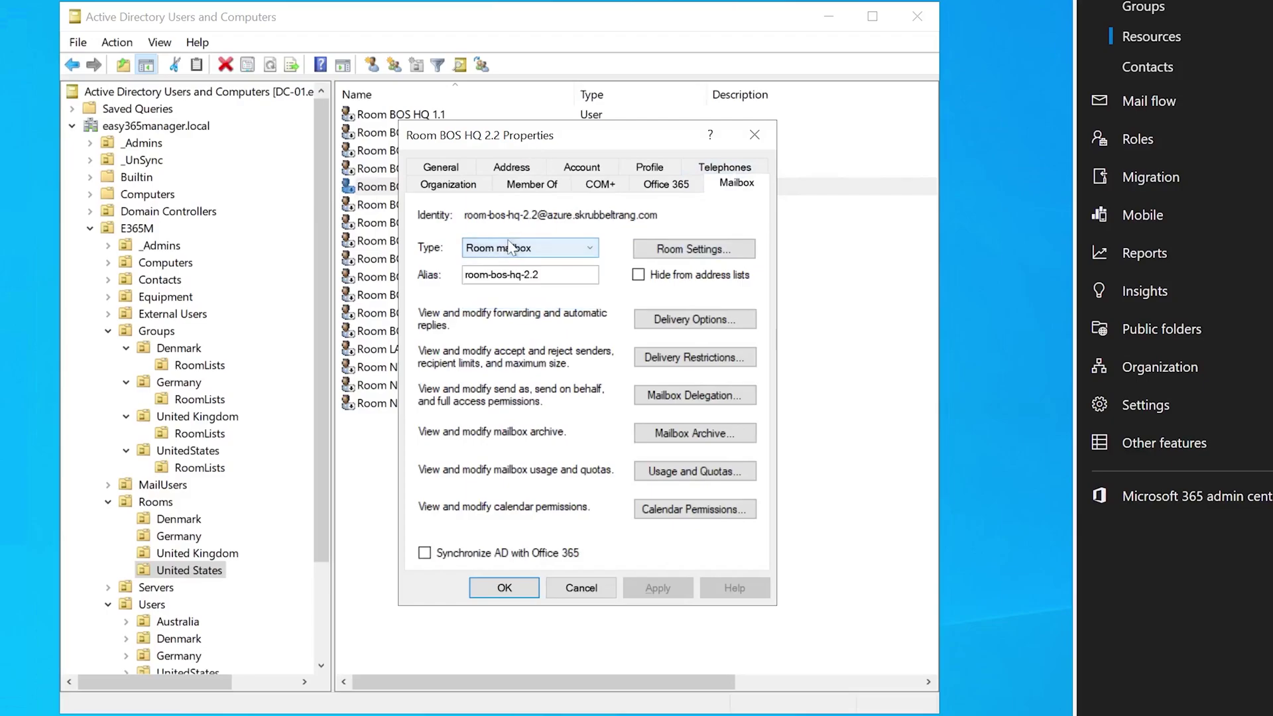
# - Open Room BOS HQ 2.2's Room Settings and select its 180-day booking window value
pyautogui.click(687, 254)
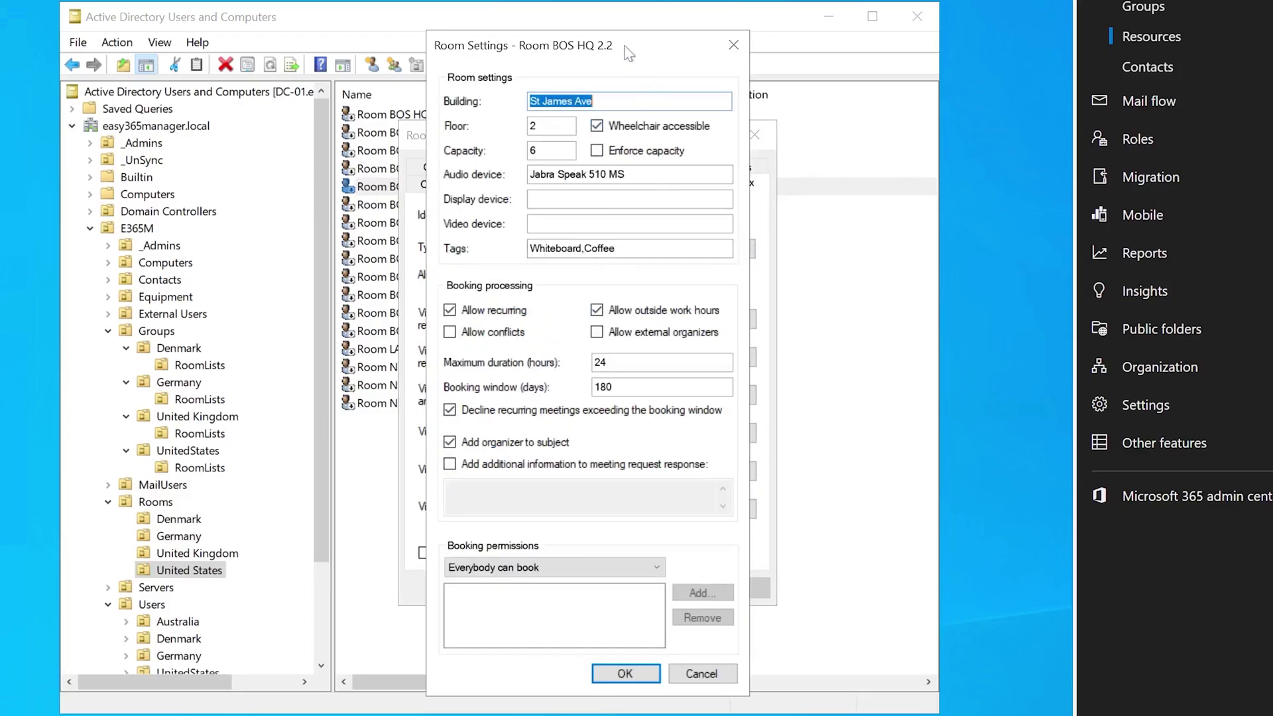
pyautogui.moveTo(629, 38); pyautogui.dragTo(957, 46)
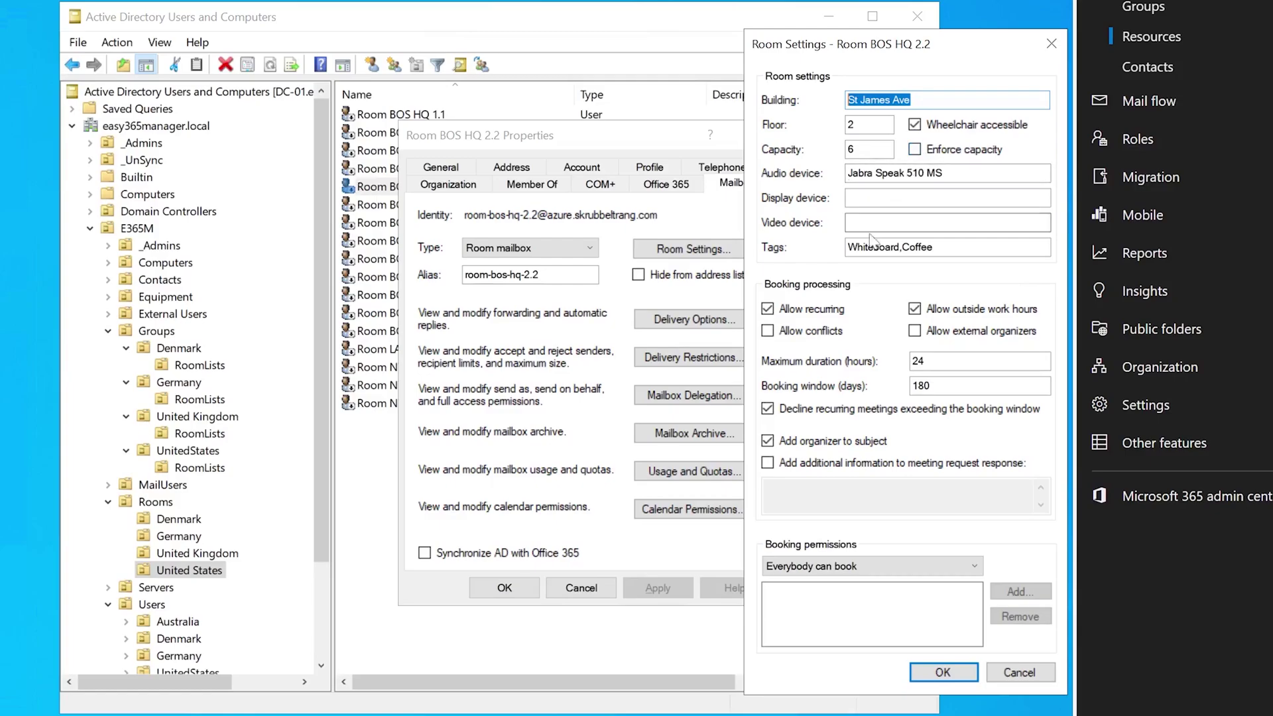
pyautogui.click(935, 246)
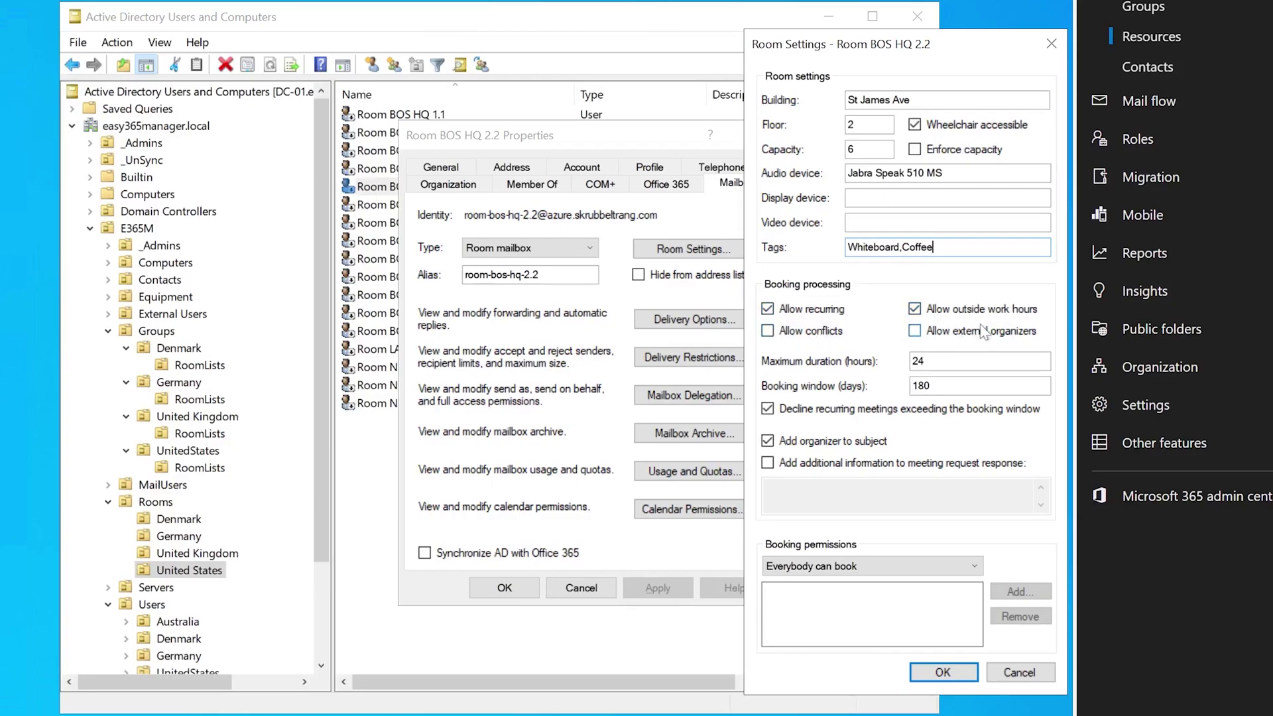
pyautogui.click(963, 362)
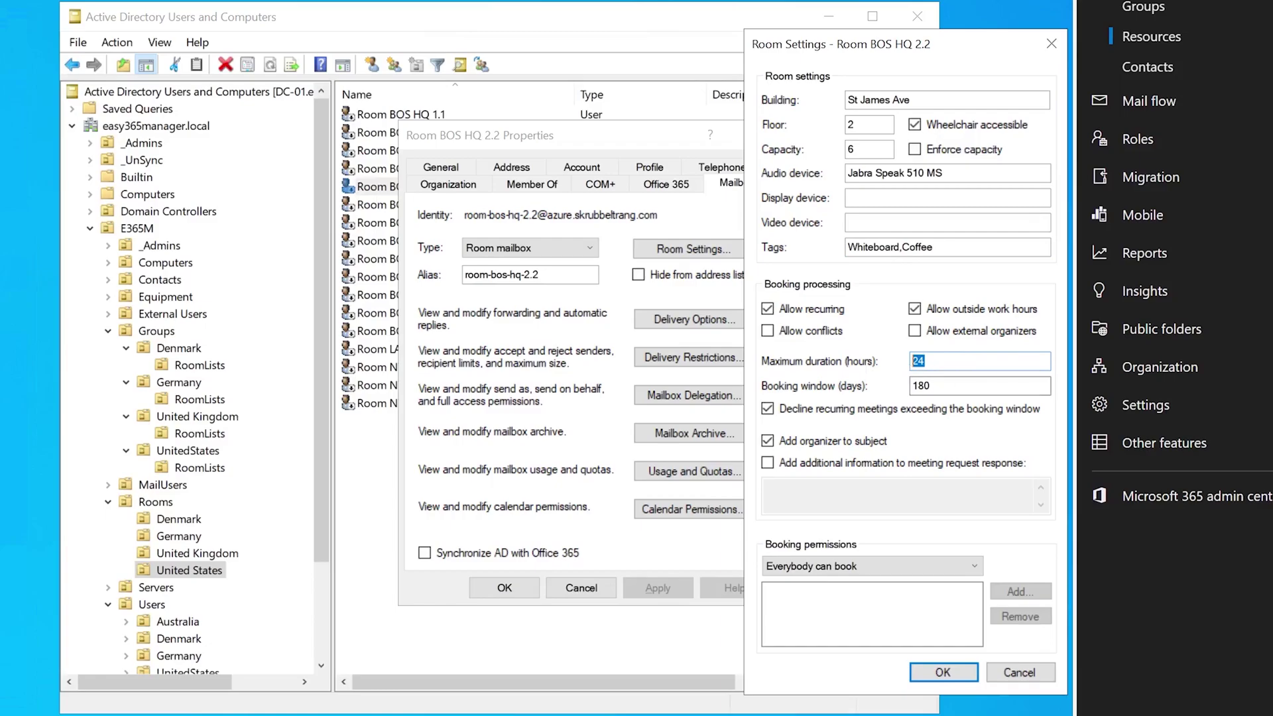
pyautogui.click(930, 386)
pyautogui.doubleClick(922, 386)
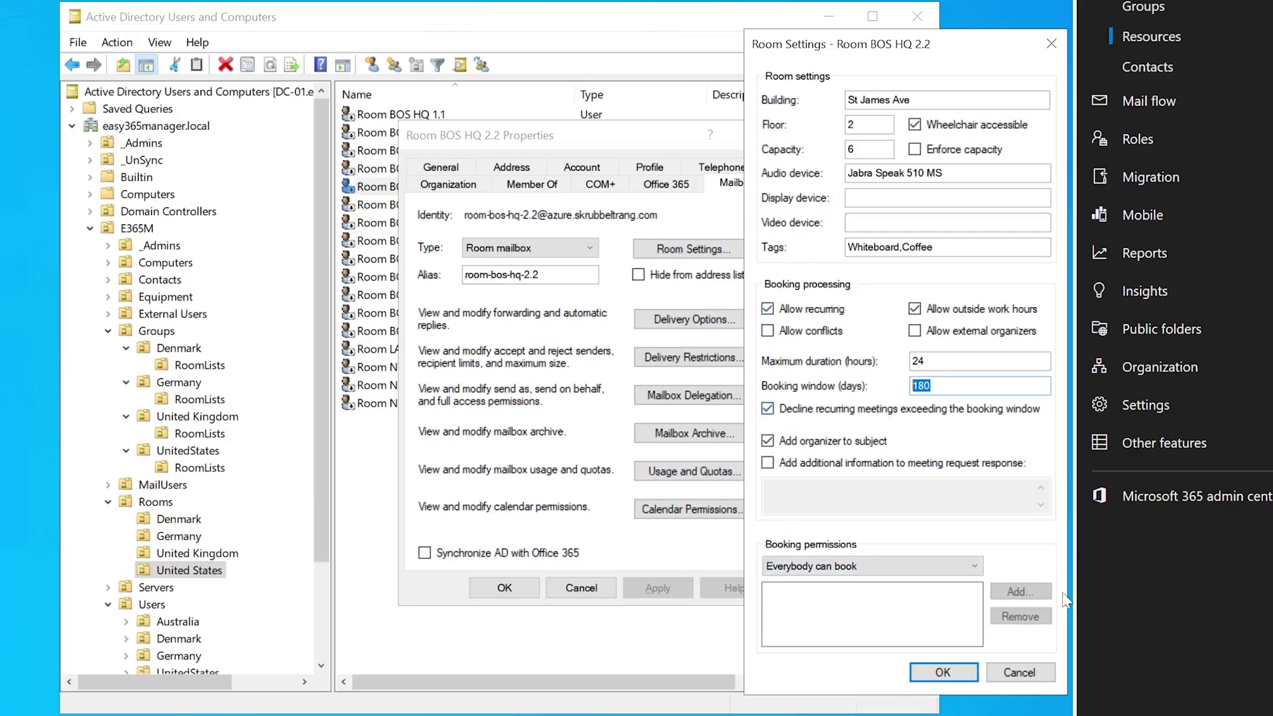
pyautogui.click(862, 564)
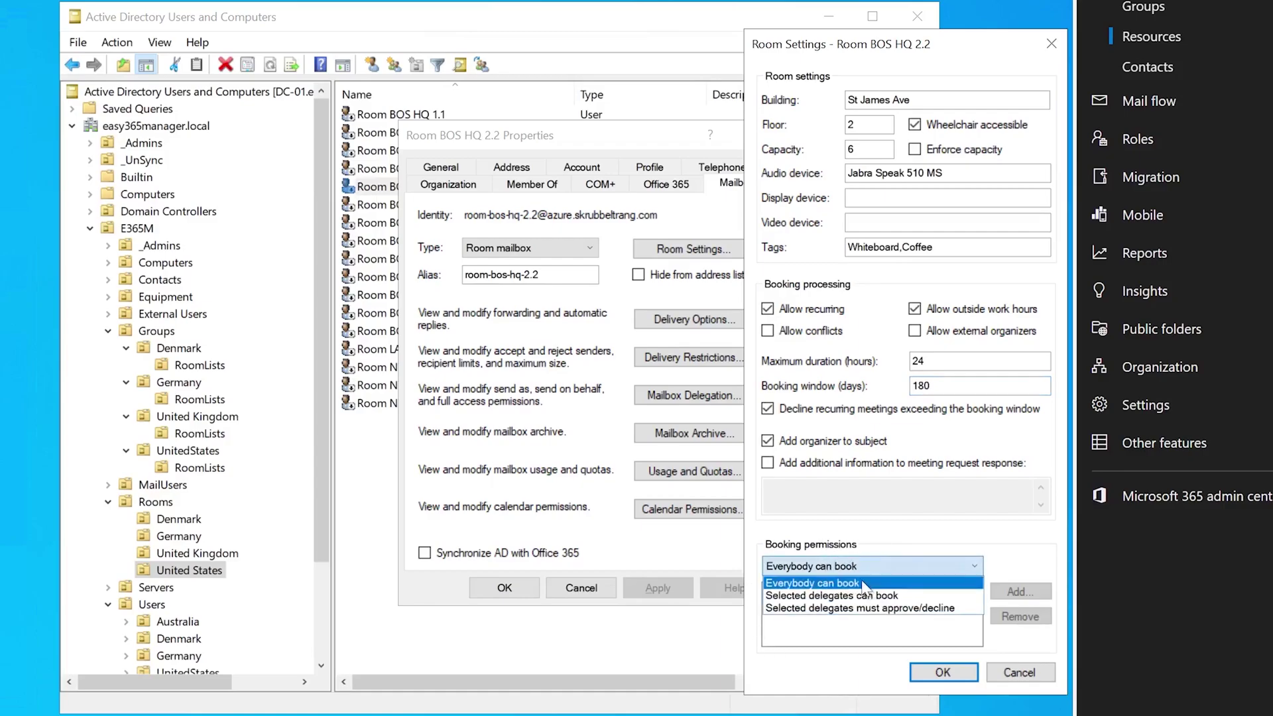
pyautogui.click(868, 595)
pyautogui.click(879, 567)
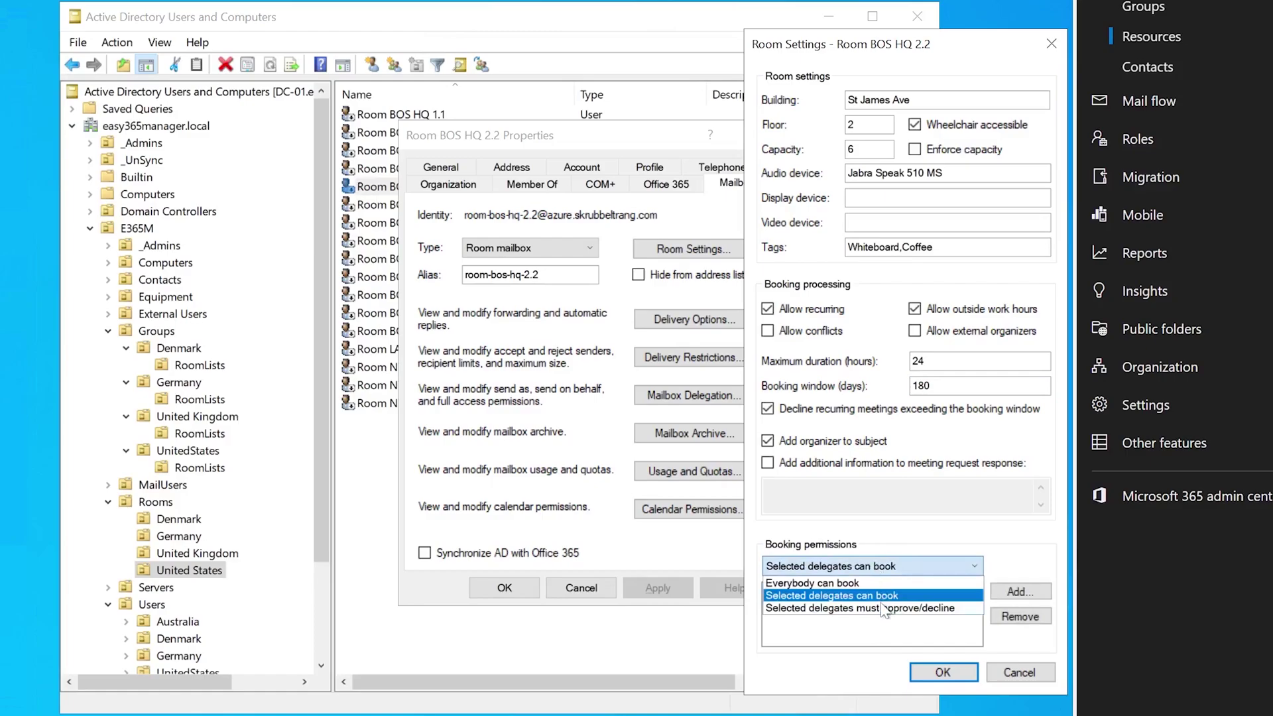
pyautogui.click(883, 608)
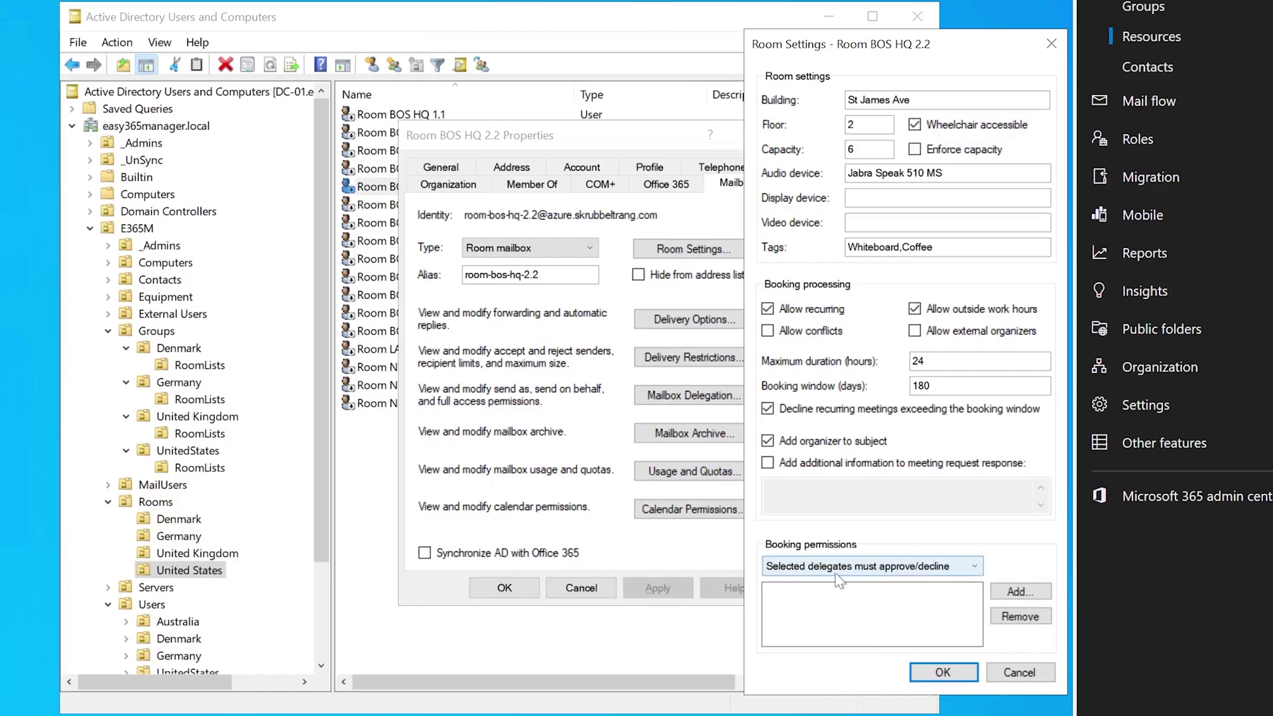
pyautogui.click(880, 571)
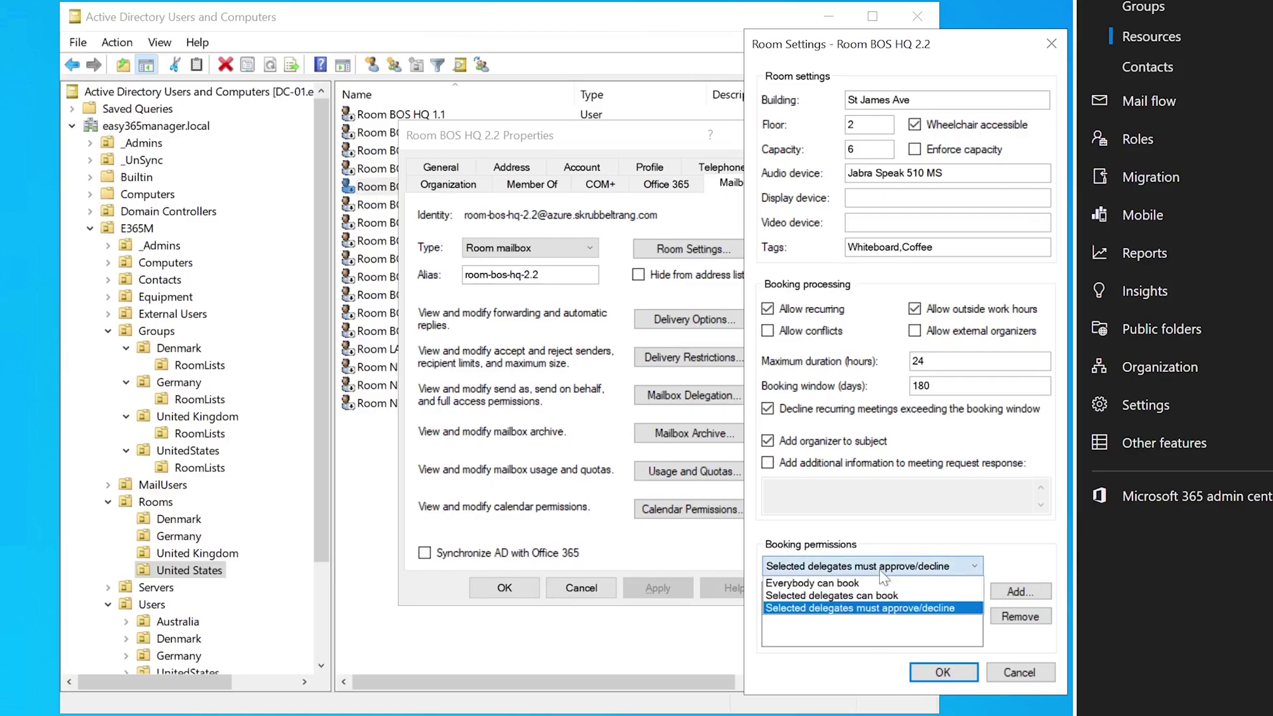
pyautogui.click(877, 581)
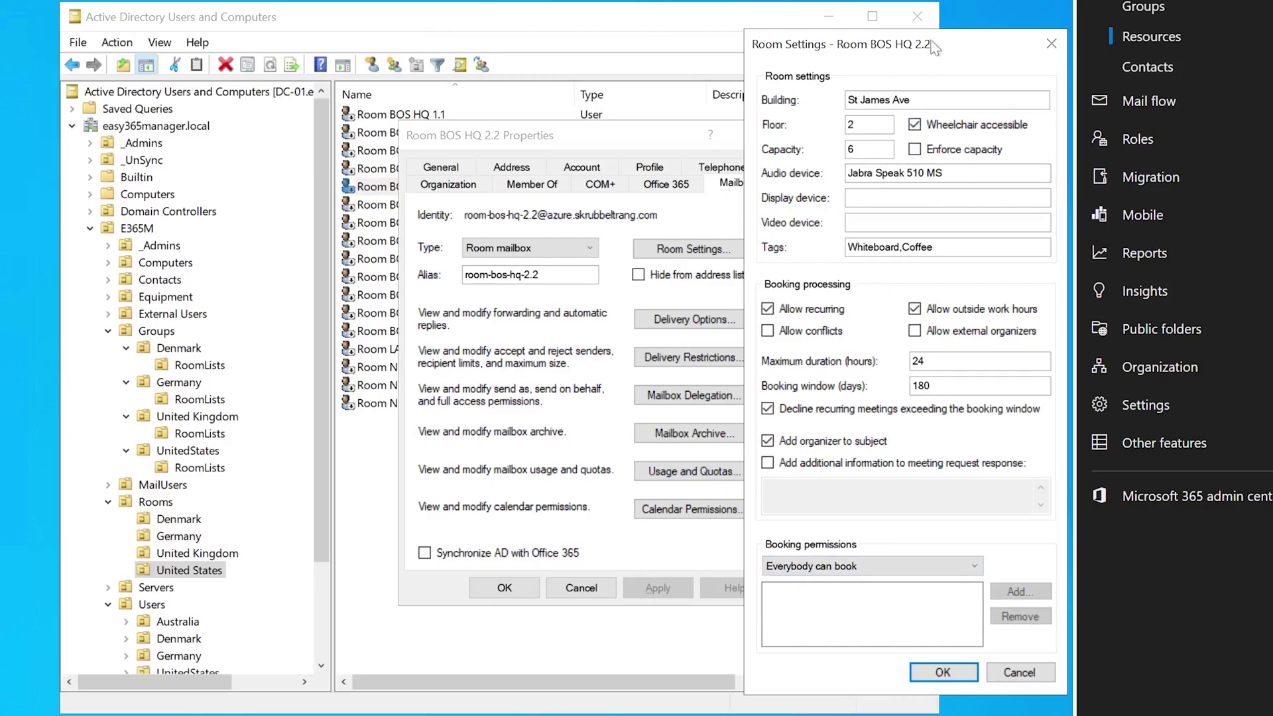
pyautogui.moveTo(928, 46); pyautogui.dragTo(905, 42)
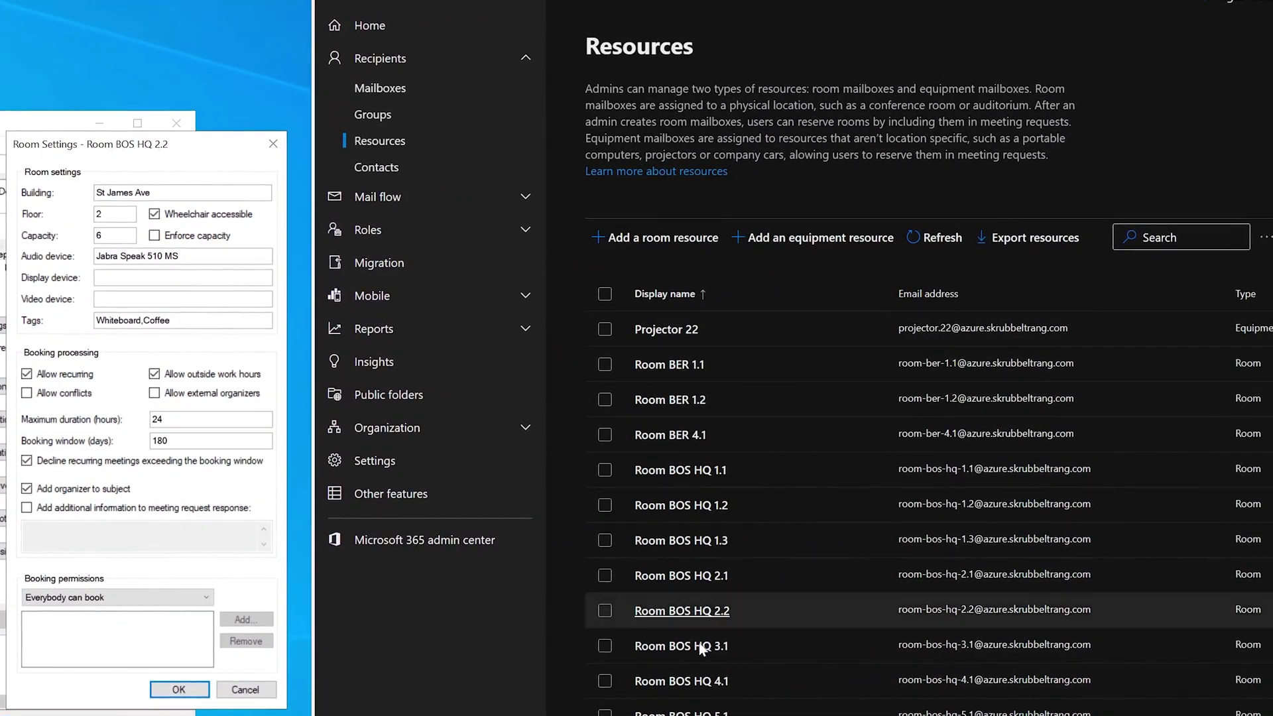
# - Open Room BOS HQ 2.2 in Resources, browse its tabs, and open Manage booking settings
pyautogui.click(682, 610)
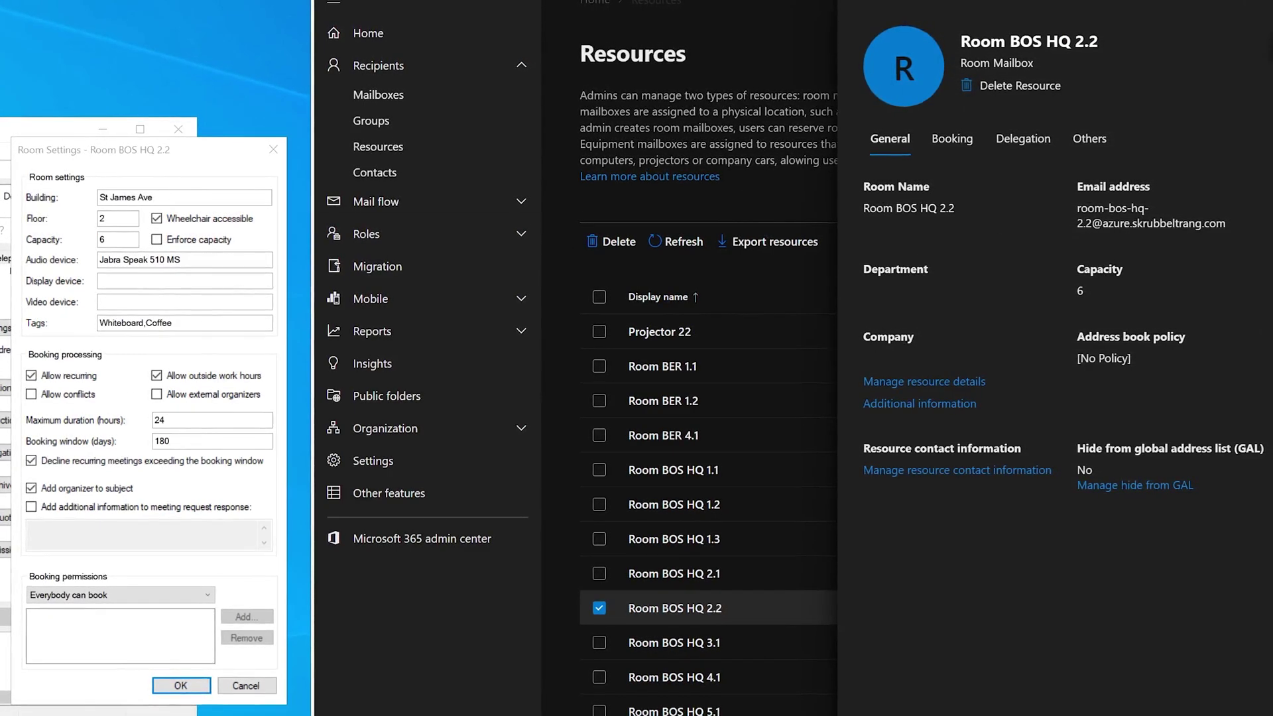
pyautogui.click(951, 139)
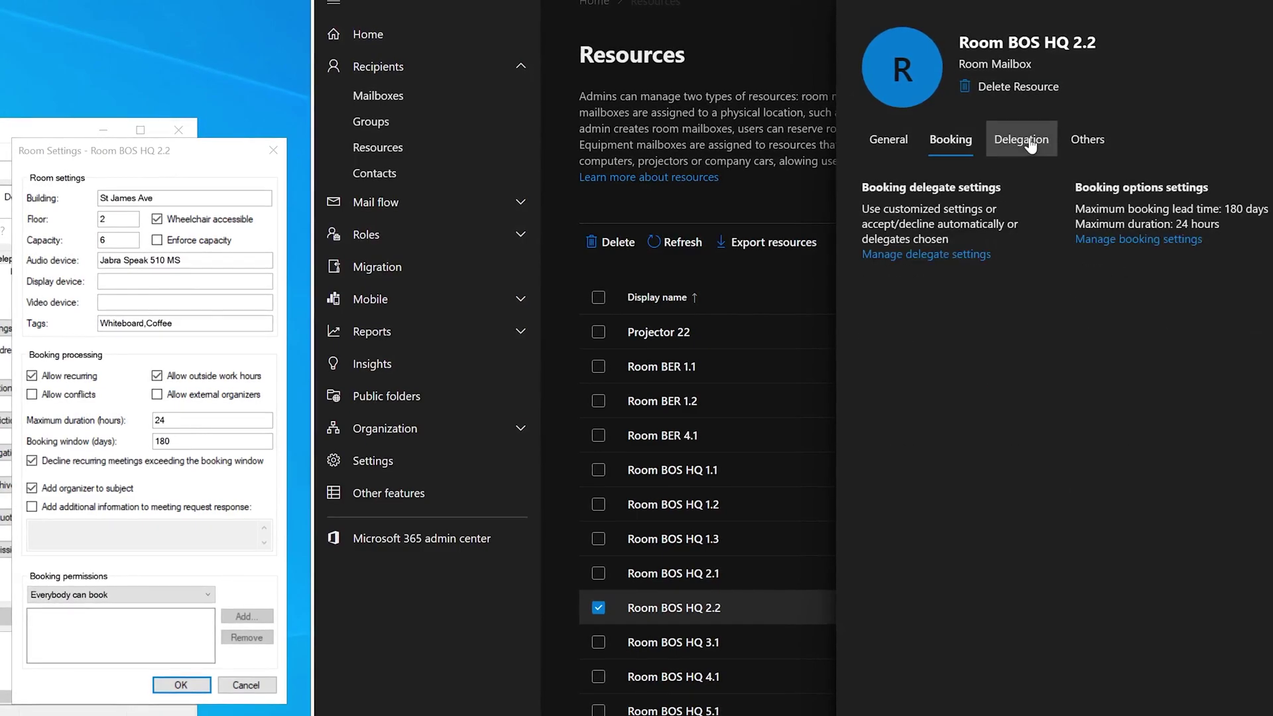
pyautogui.click(1022, 139)
pyautogui.click(1088, 139)
pyautogui.click(906, 142)
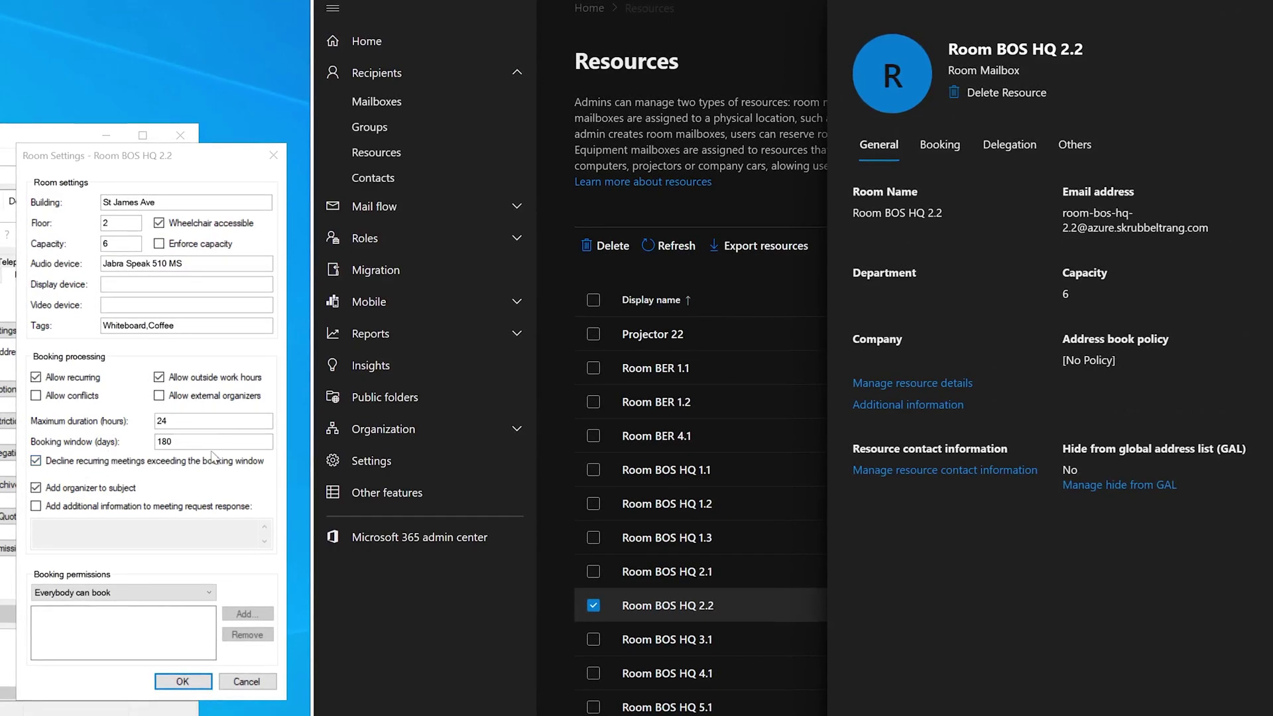
pyautogui.click(953, 162)
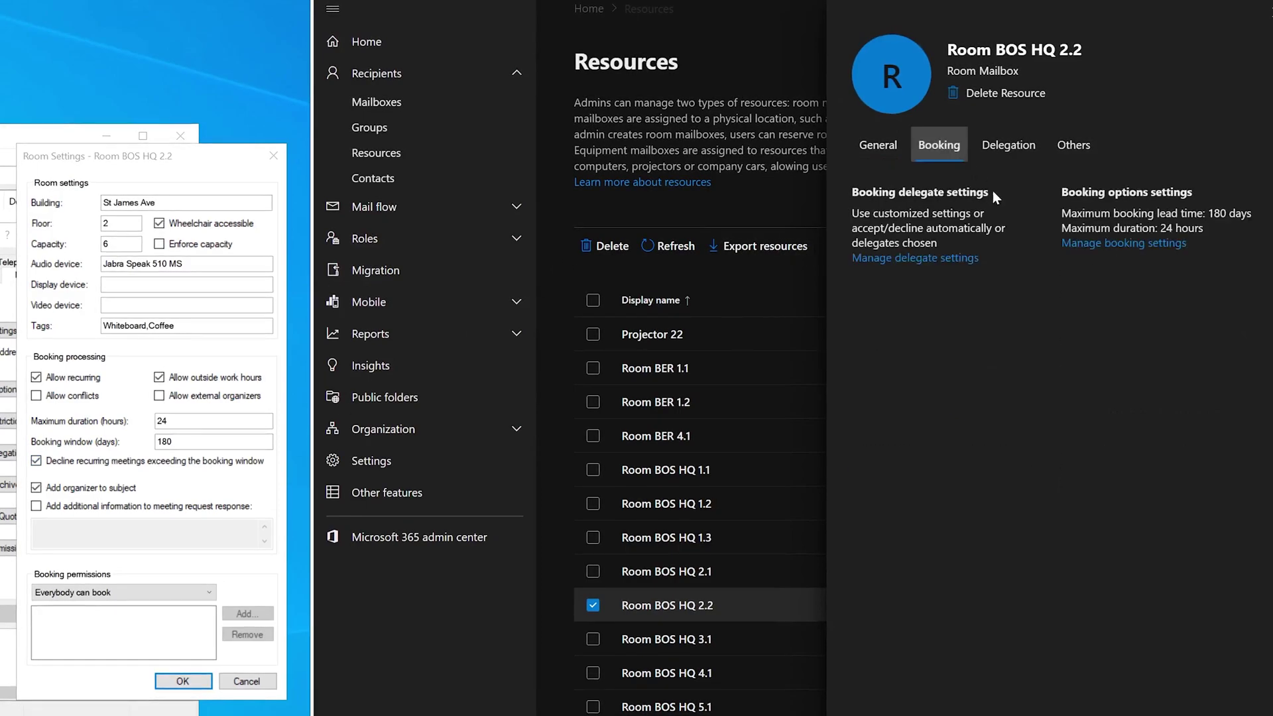
pyautogui.click(1104, 244)
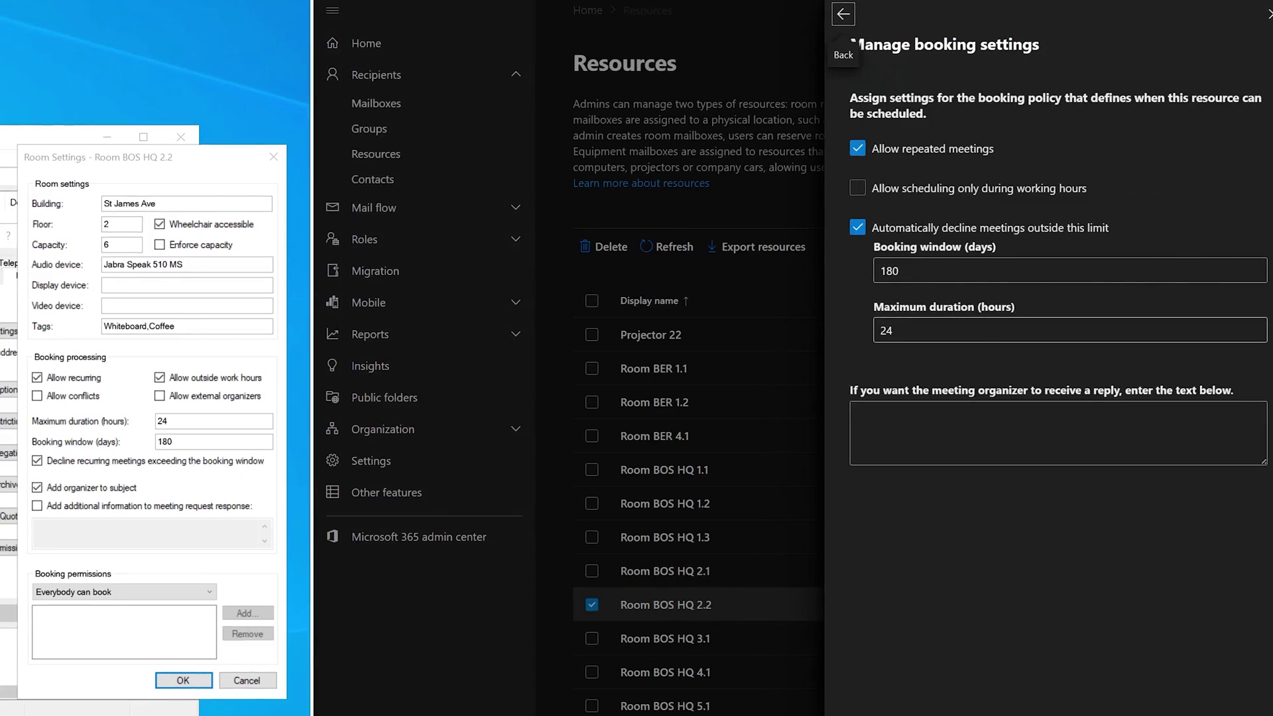
# - Leave 'Automatically decline meetings outside this limit' off, comparing it with ADUC's recurring-meeting decline option
pyautogui.click(857, 227)
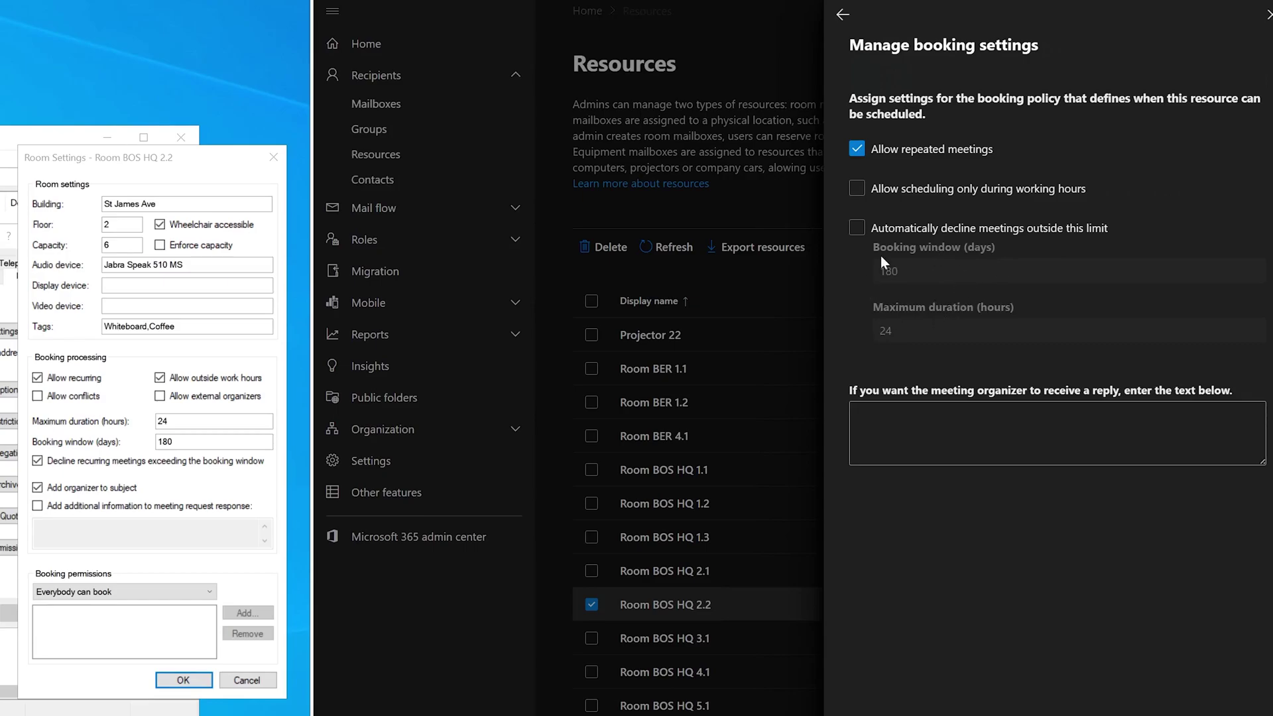
pyautogui.click(961, 229)
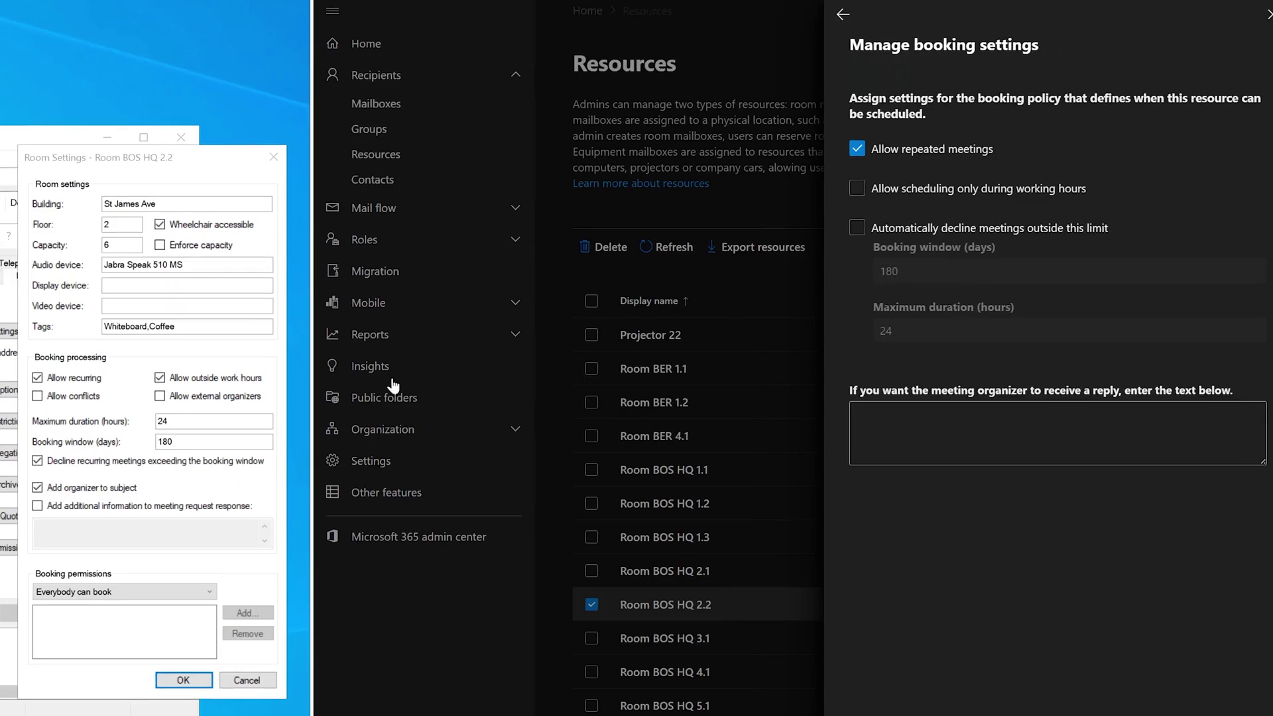
pyautogui.click(171, 440)
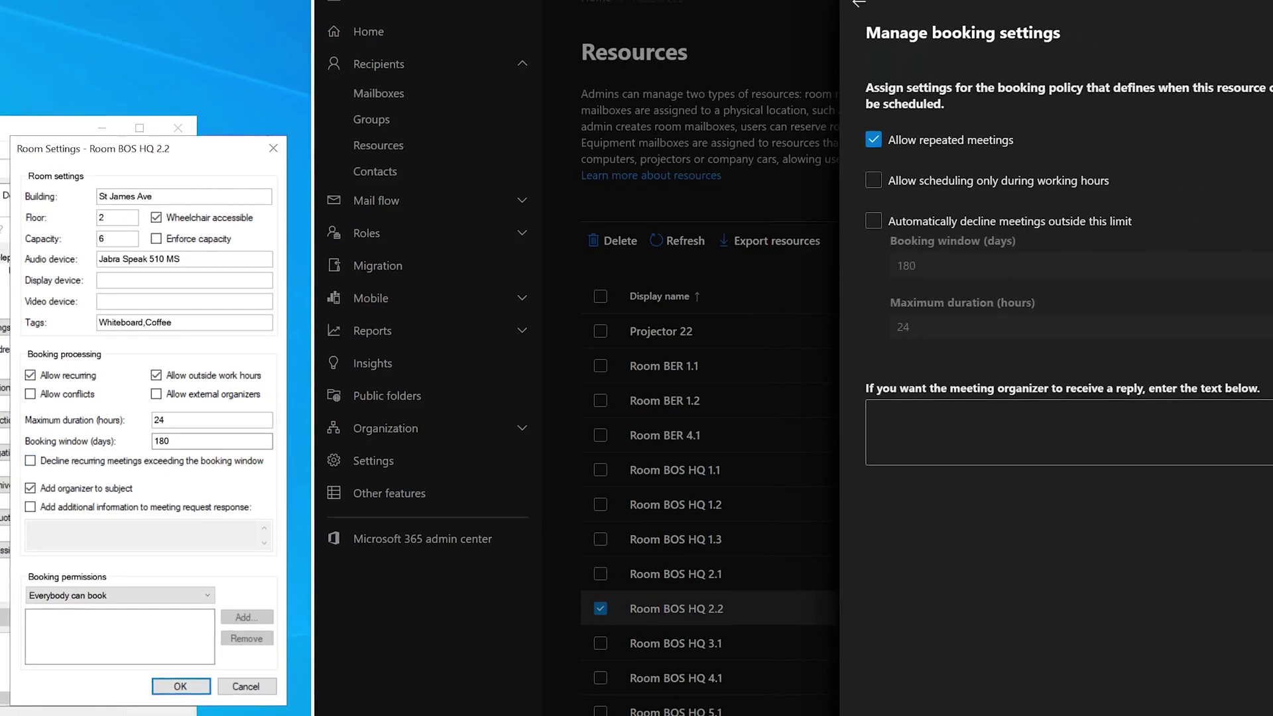
pyautogui.click(54, 464)
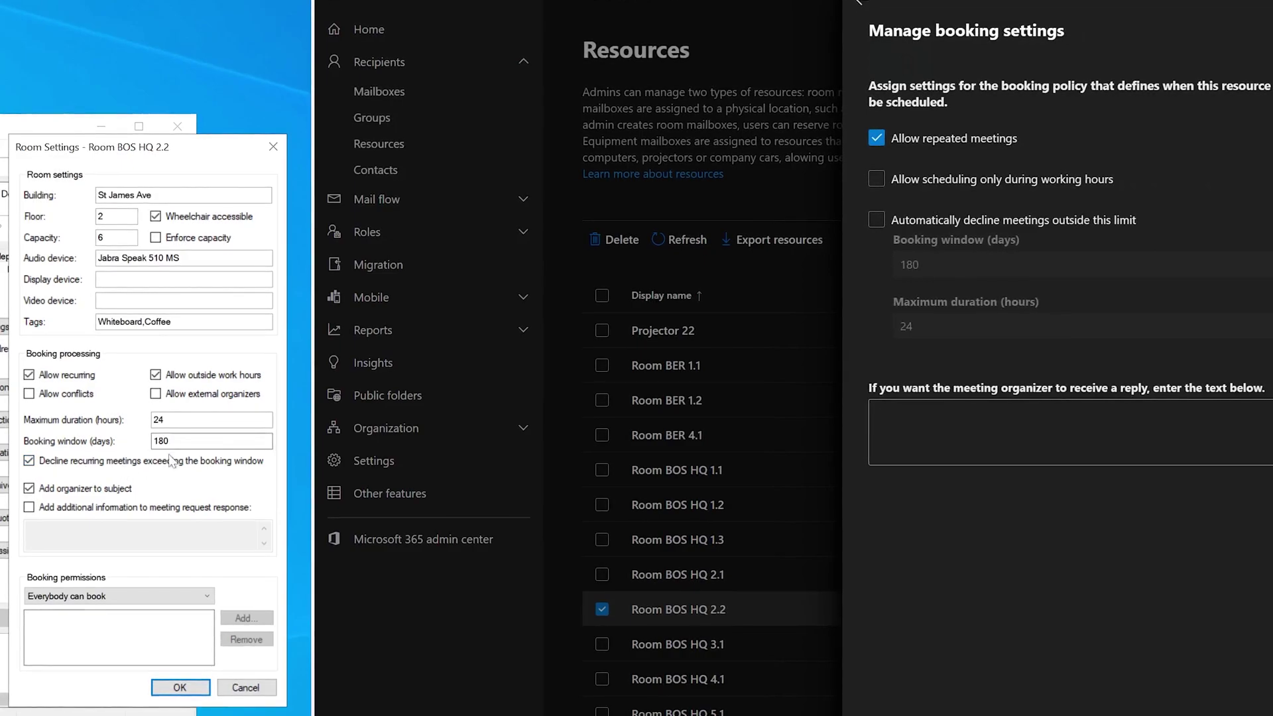
pyautogui.click(64, 466)
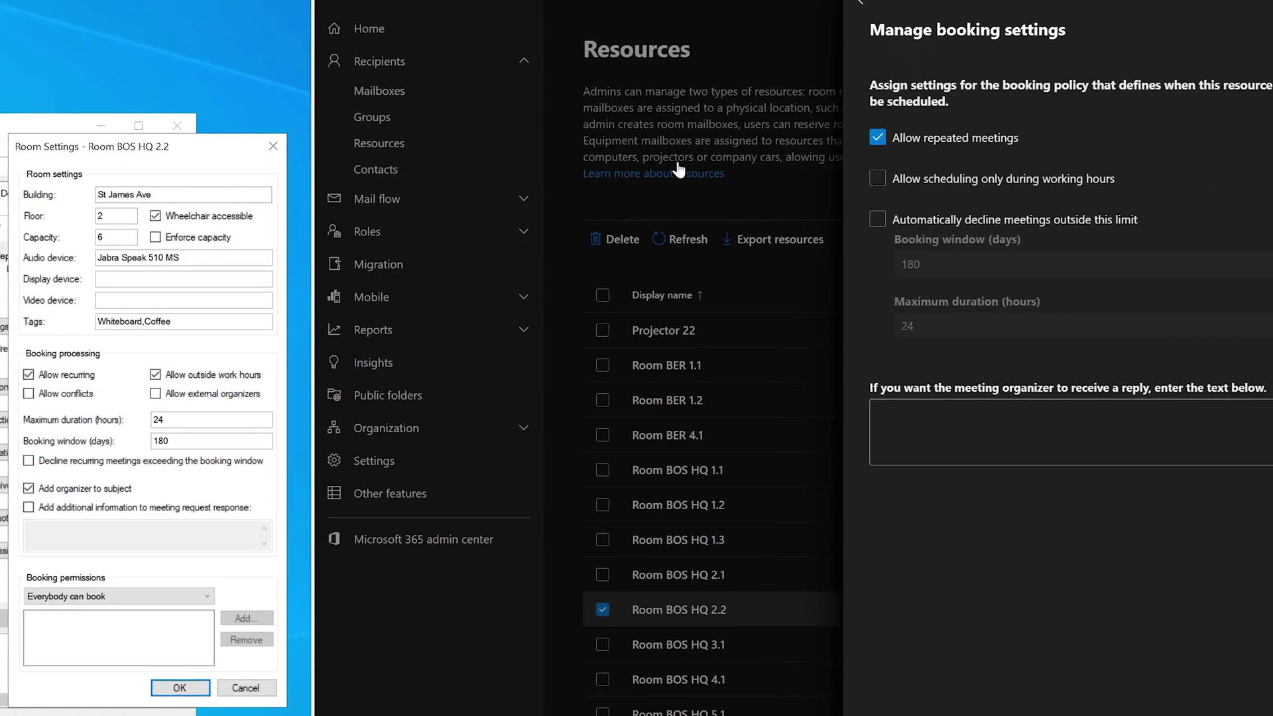
pyautogui.click(936, 226)
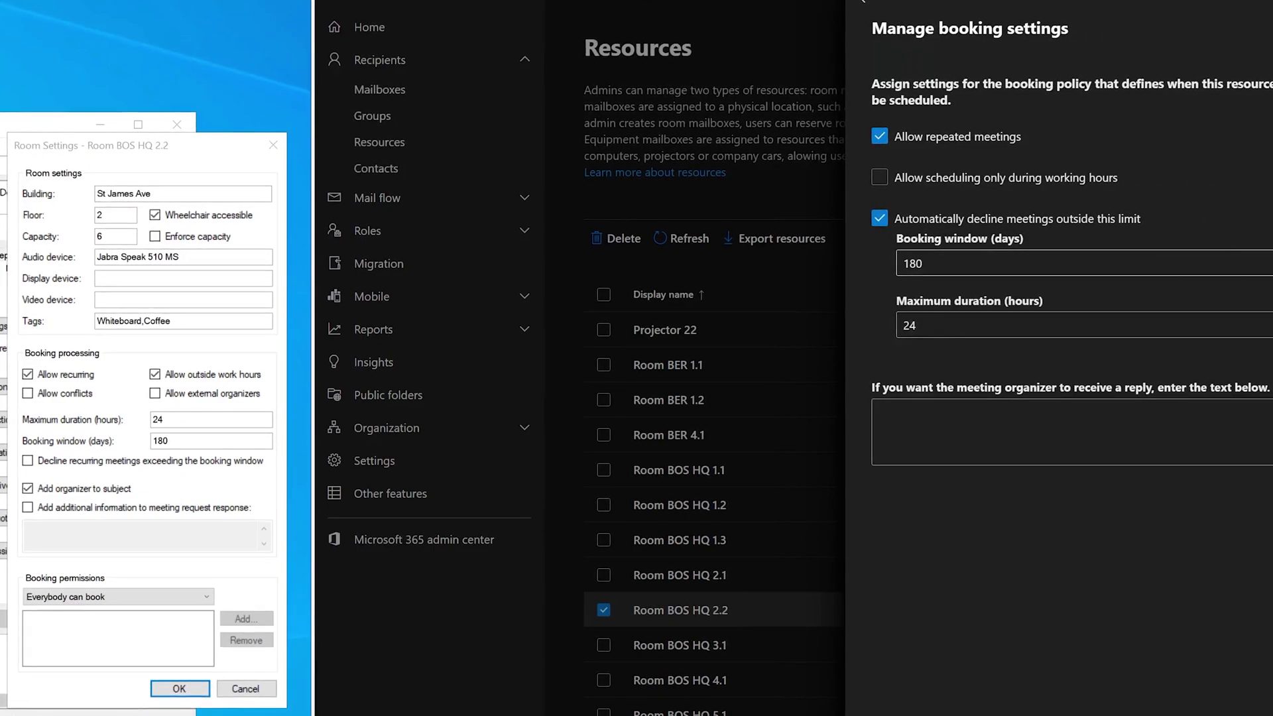
pyautogui.click(941, 223)
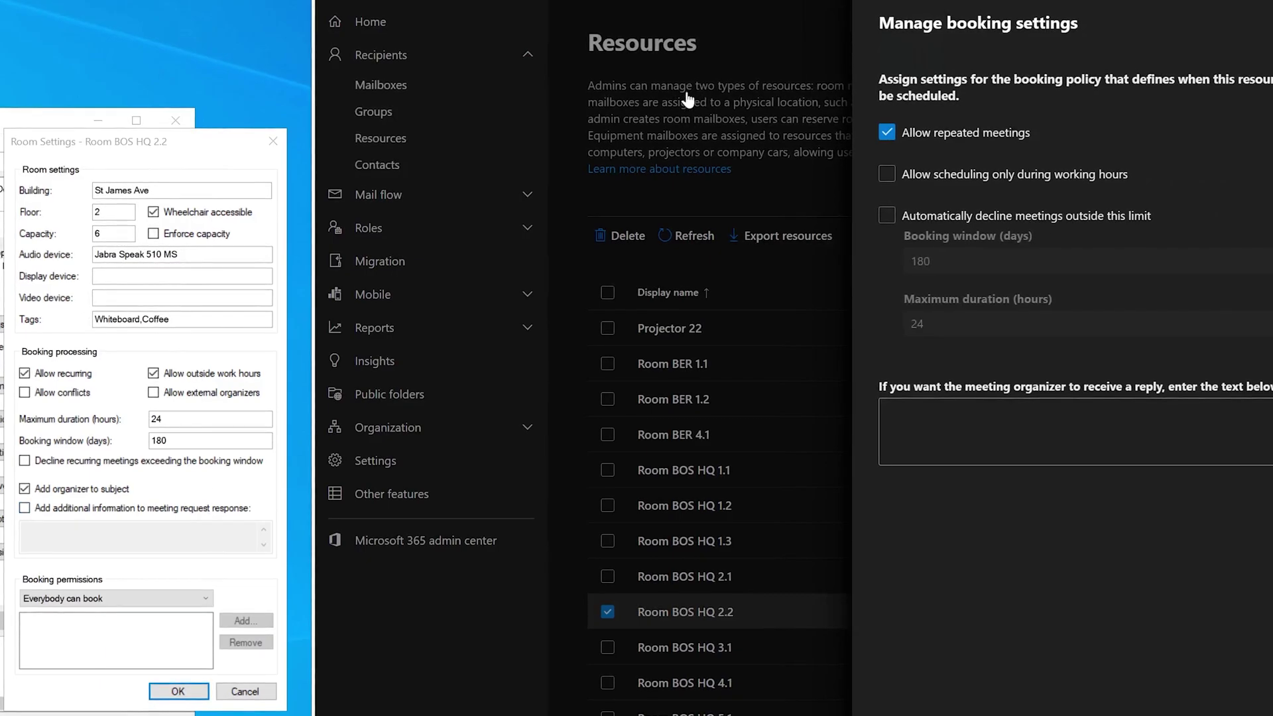
pyautogui.click(869, 17)
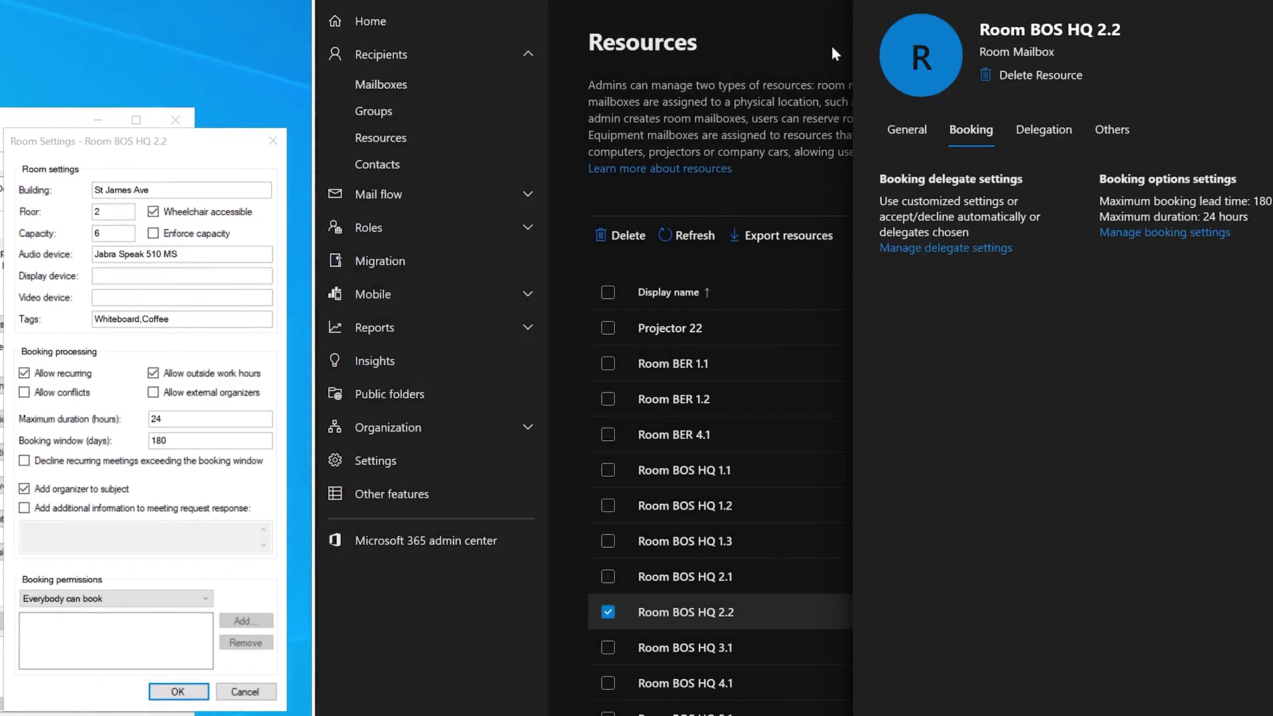
pyautogui.click(92, 600)
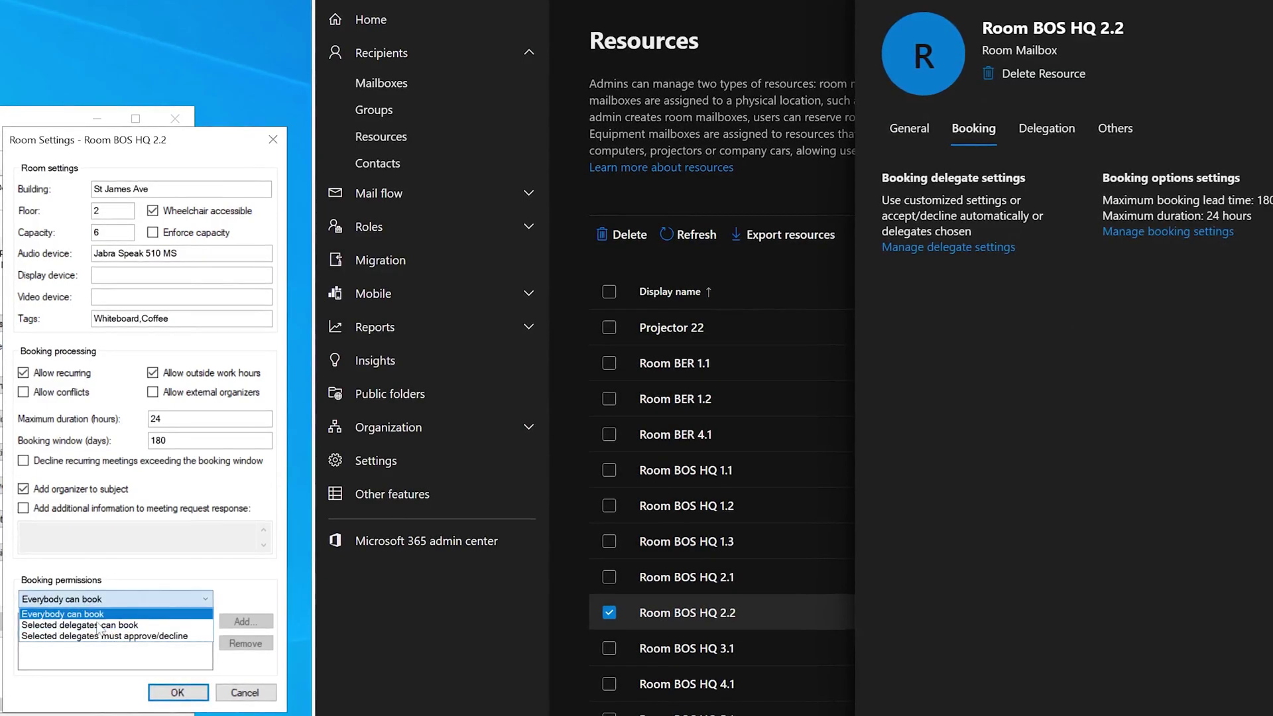
pyautogui.click(113, 597)
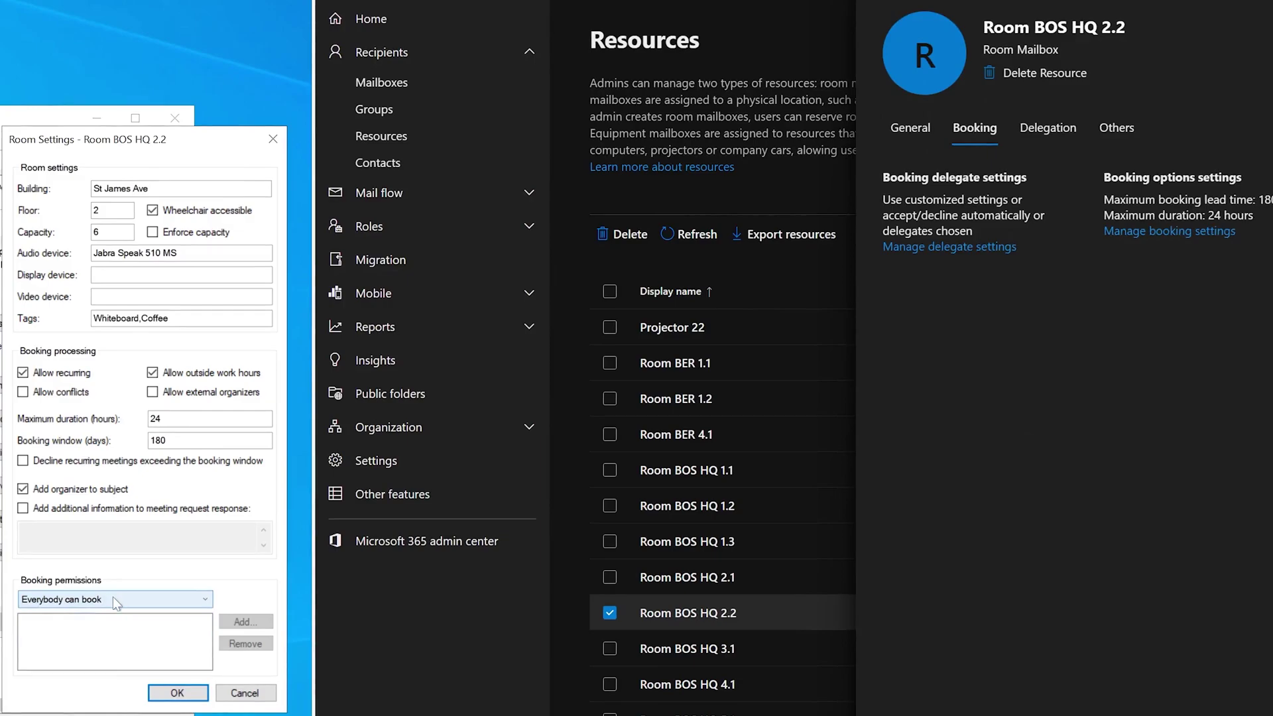
pyautogui.click(112, 597)
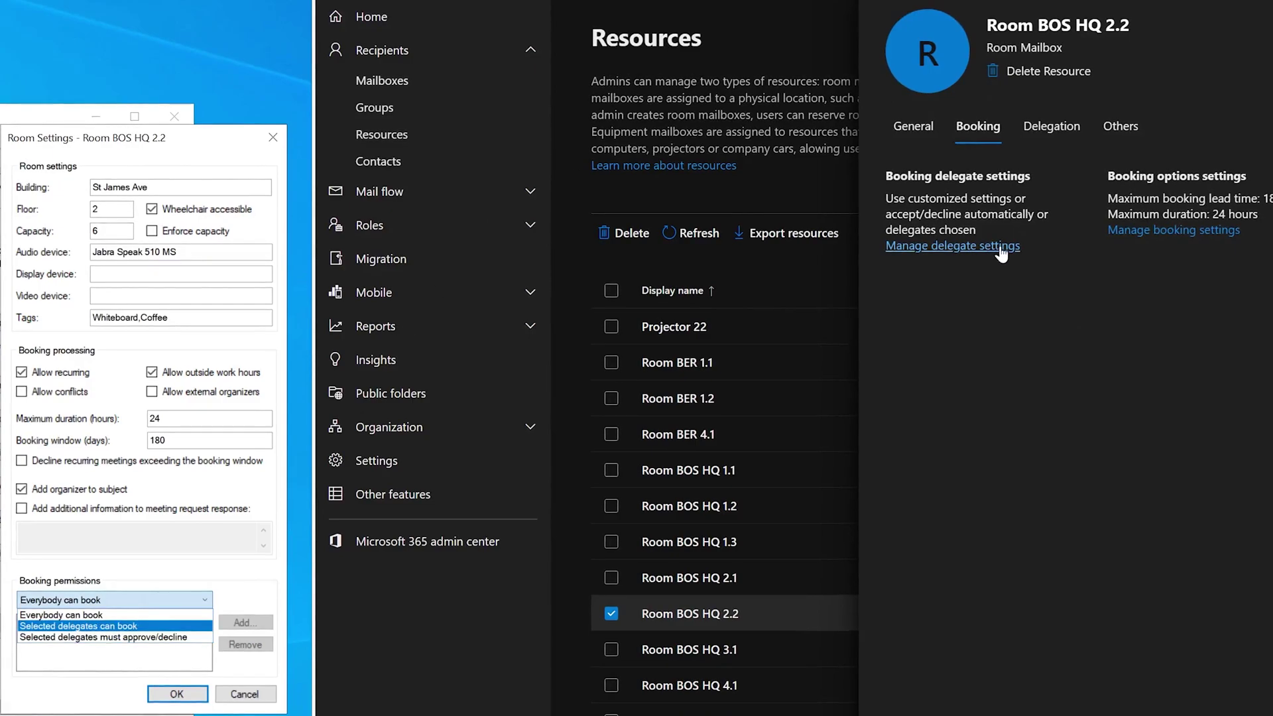
pyautogui.click(1061, 130)
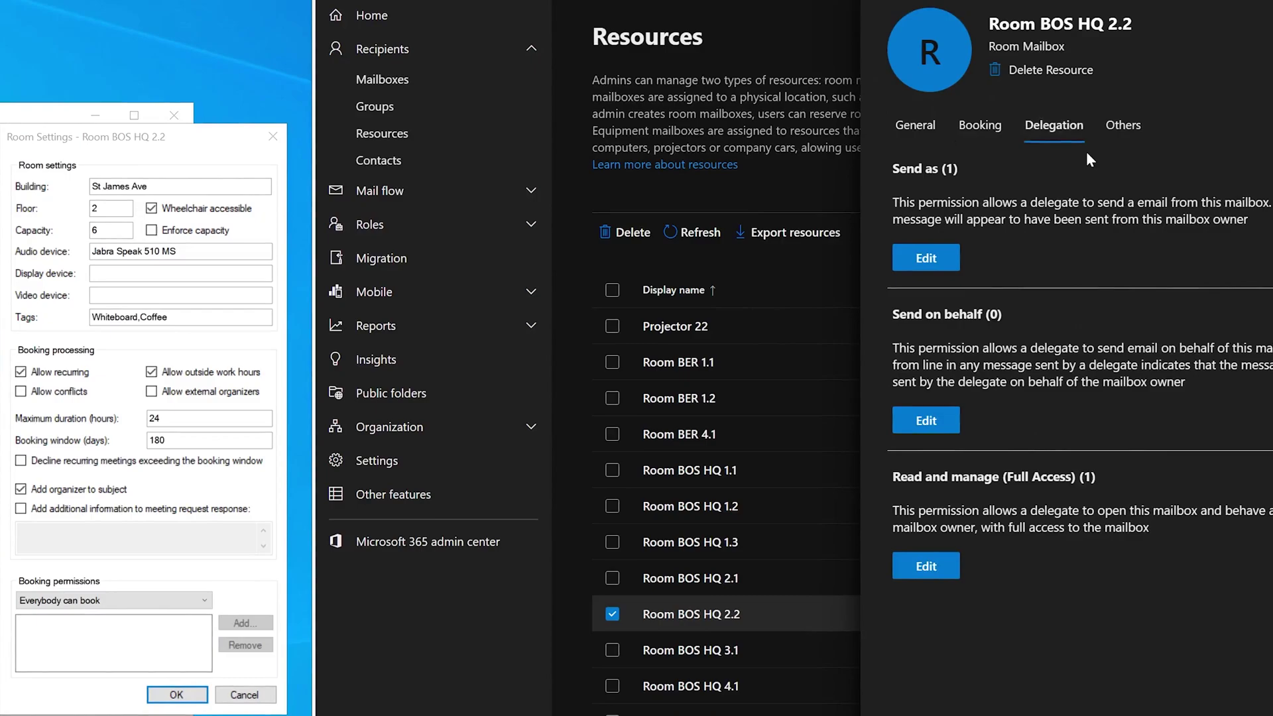
pyautogui.click(980, 126)
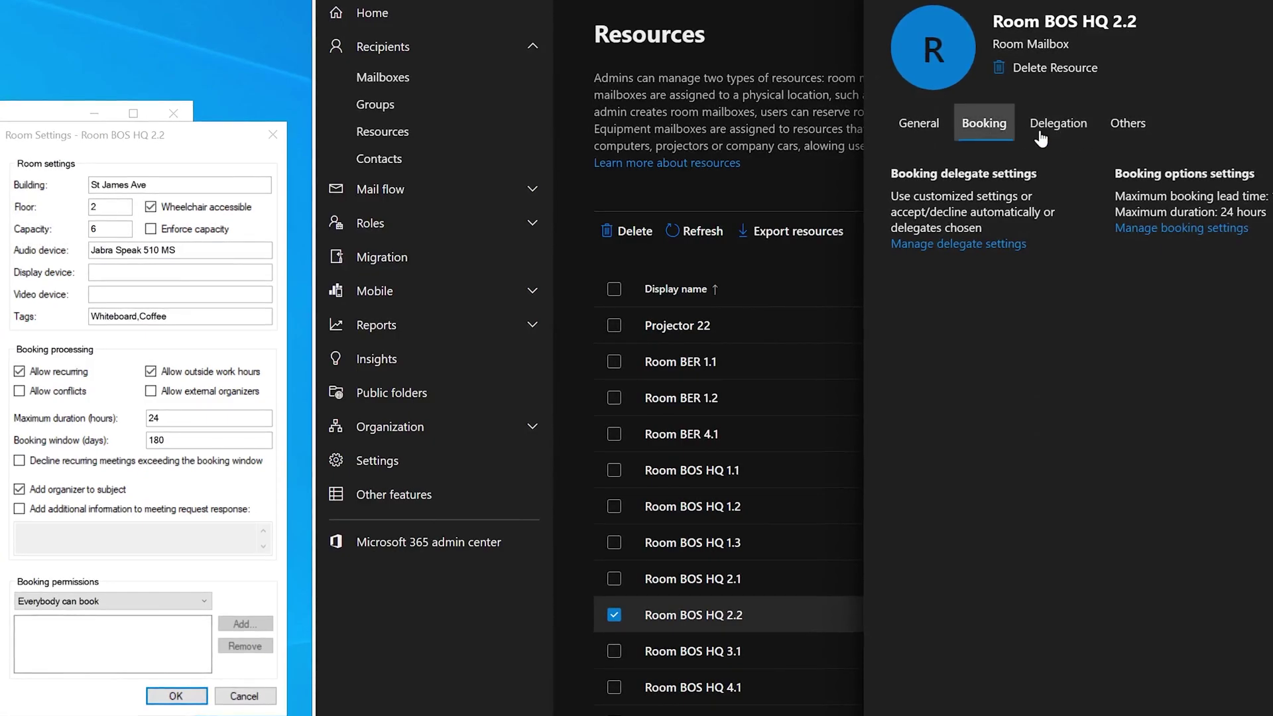
# - Let delegates handle Room BOS HQ 2.2 booking requests and set permissions to 'Selected delegates can book'
pyautogui.click(984, 245)
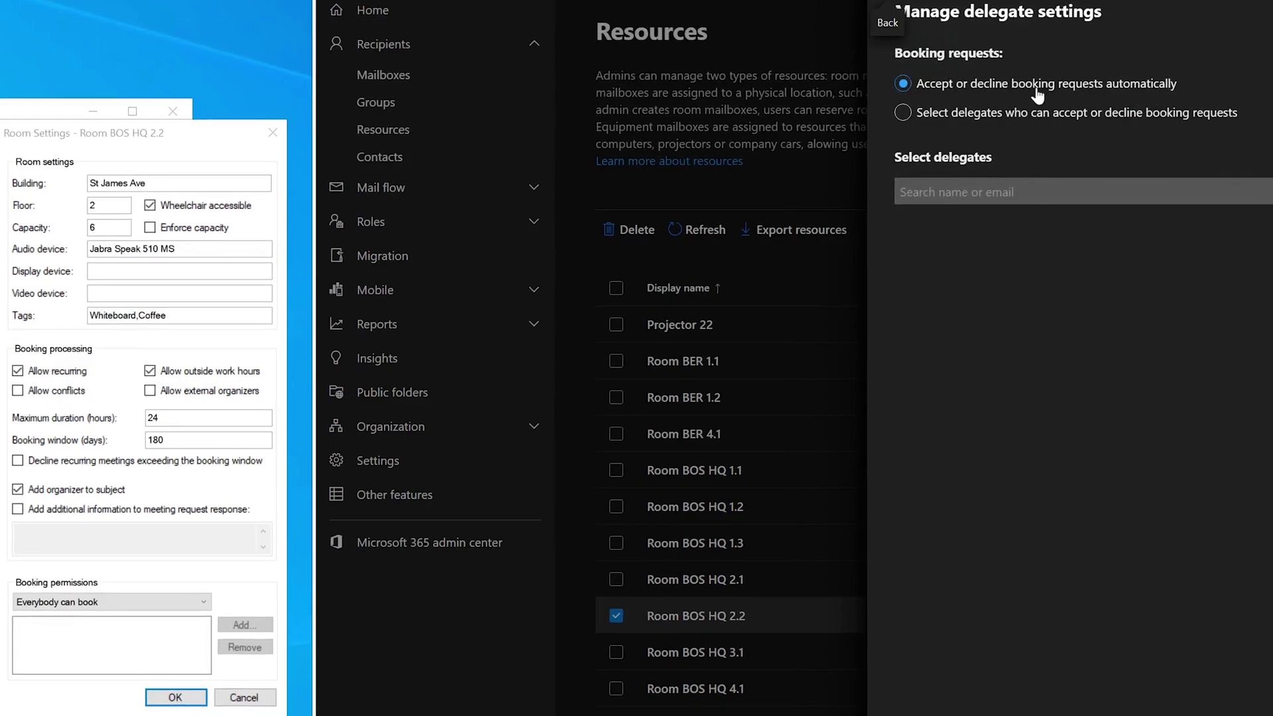
pyautogui.click(932, 114)
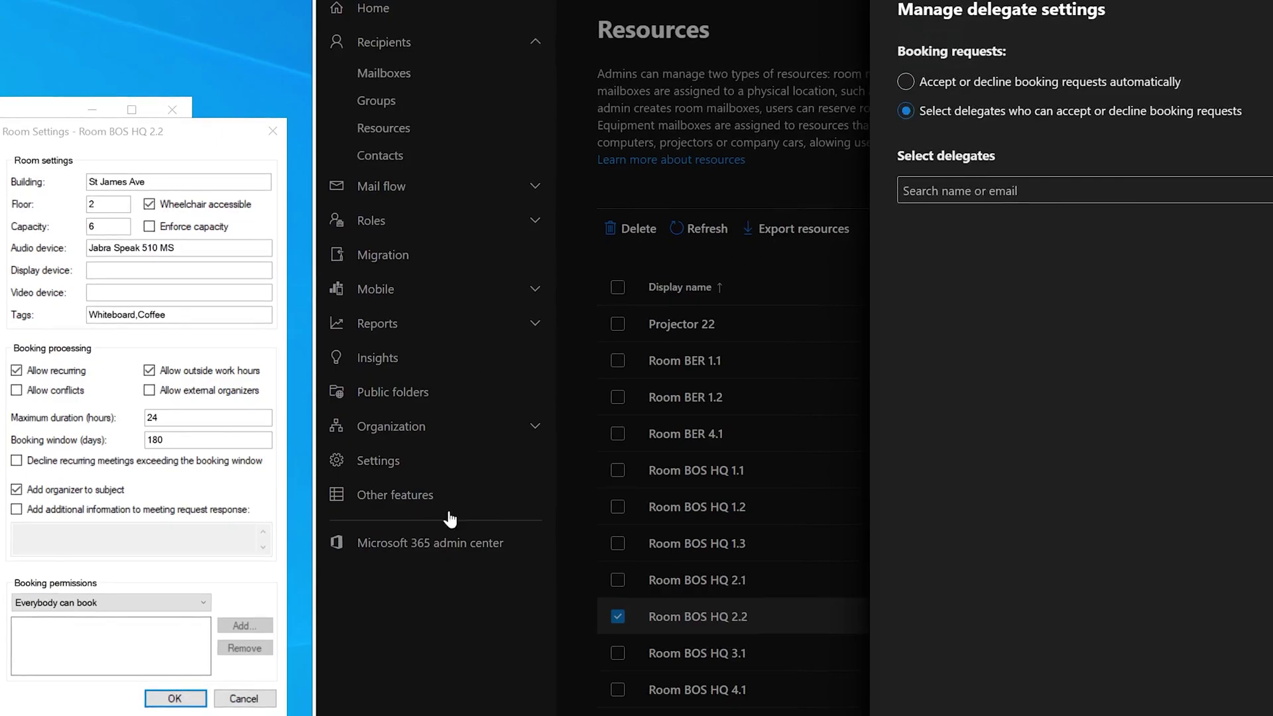
pyautogui.click(181, 605)
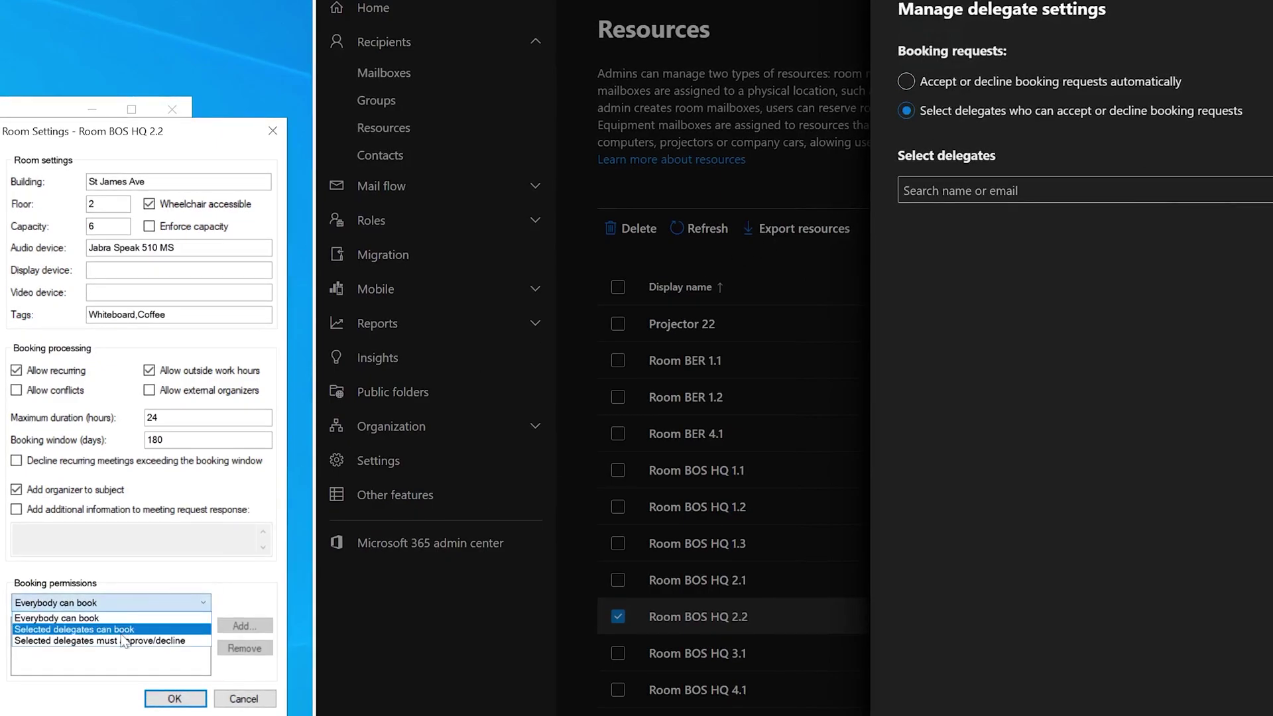
pyautogui.click(126, 630)
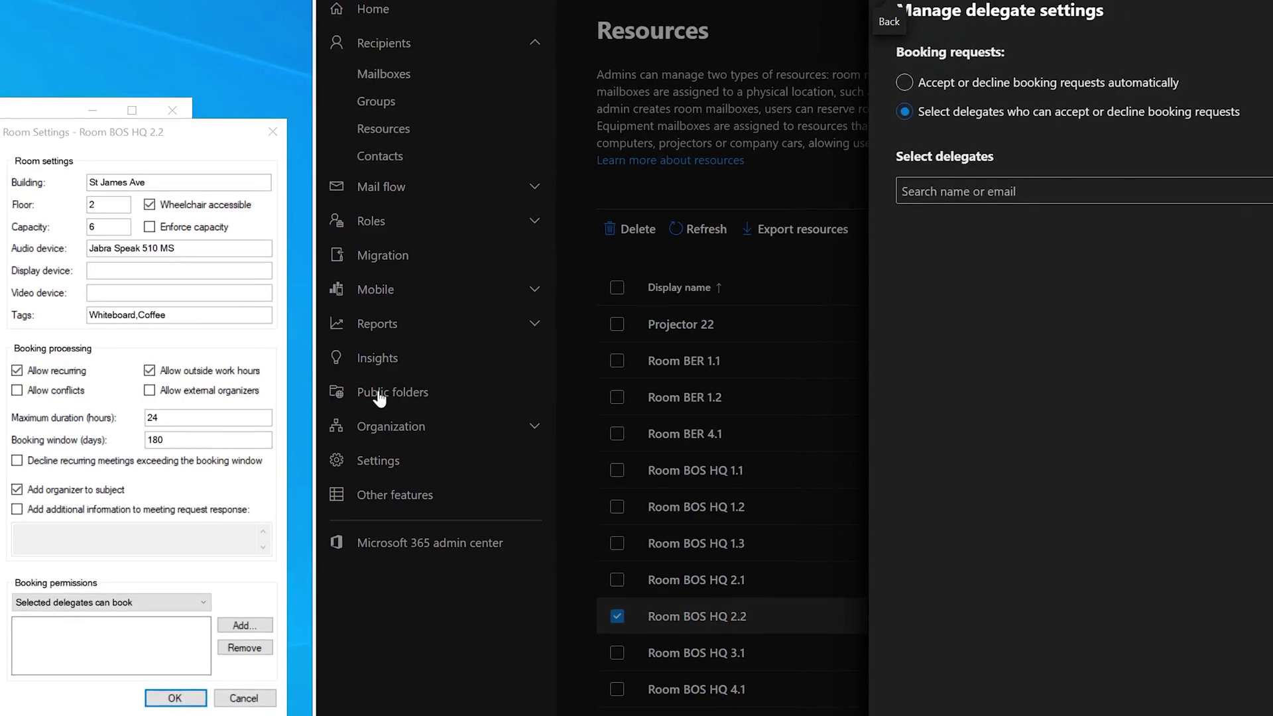
# - Keep 'Selected delegates can book' for Room BOS HQ 2.2 and save the room settings with OK
pyautogui.click(86, 603)
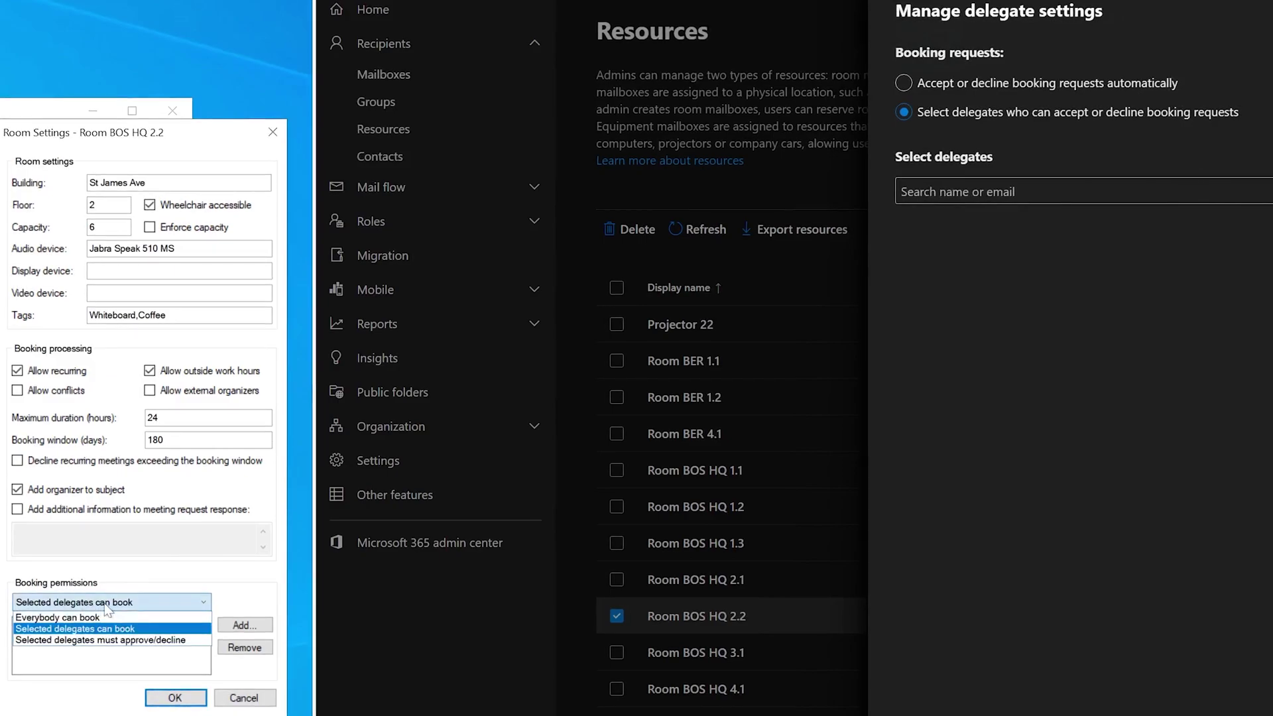
pyautogui.click(105, 607)
pyautogui.click(183, 627)
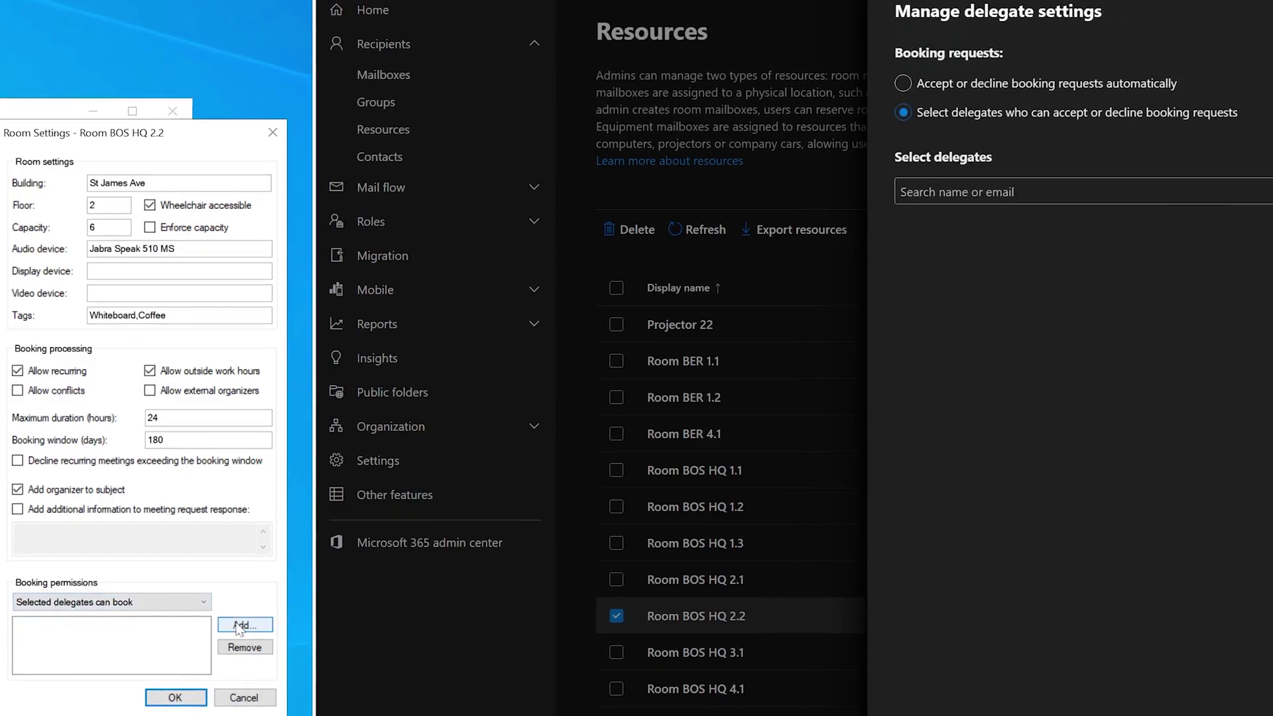
pyautogui.click(183, 604)
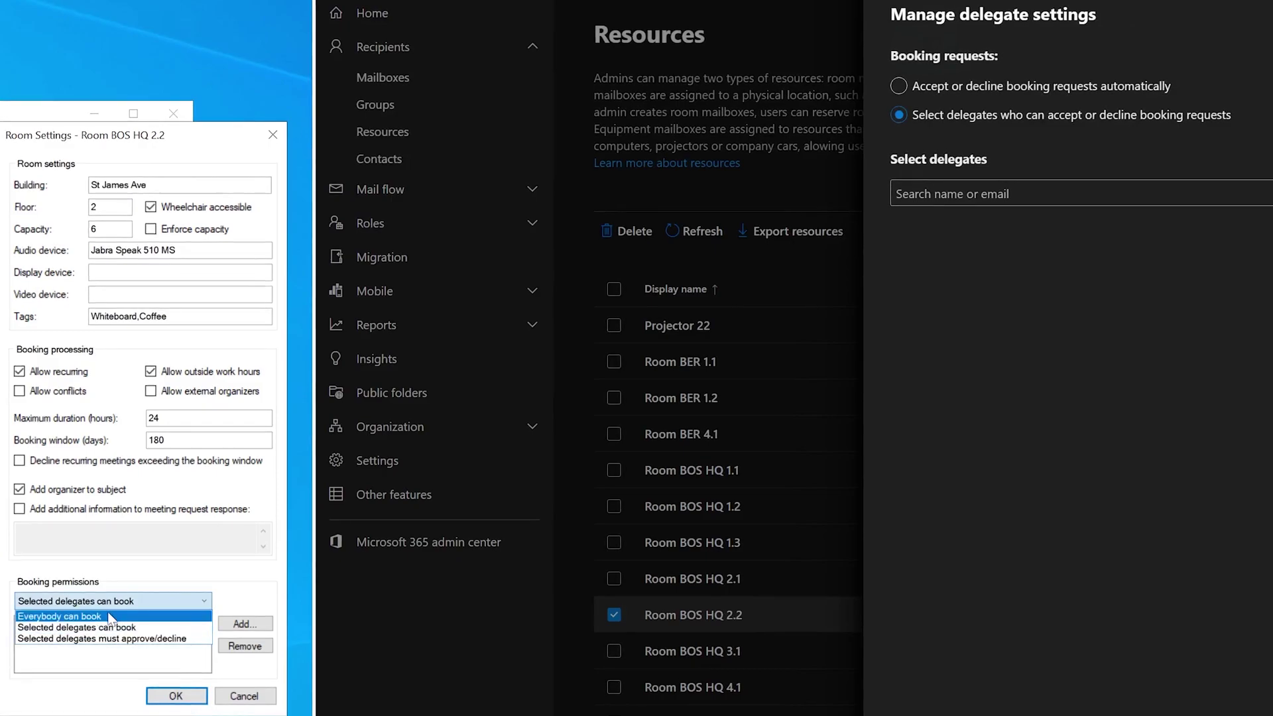
pyautogui.click(126, 627)
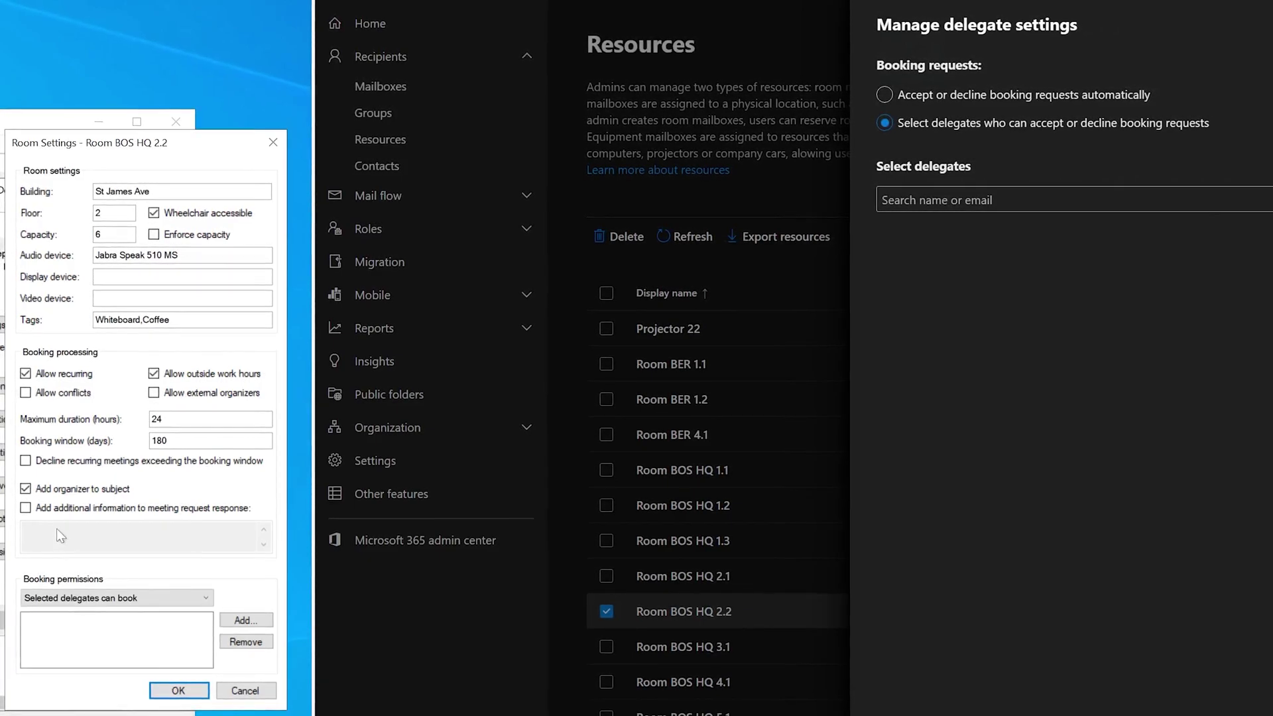
pyautogui.click(245, 690)
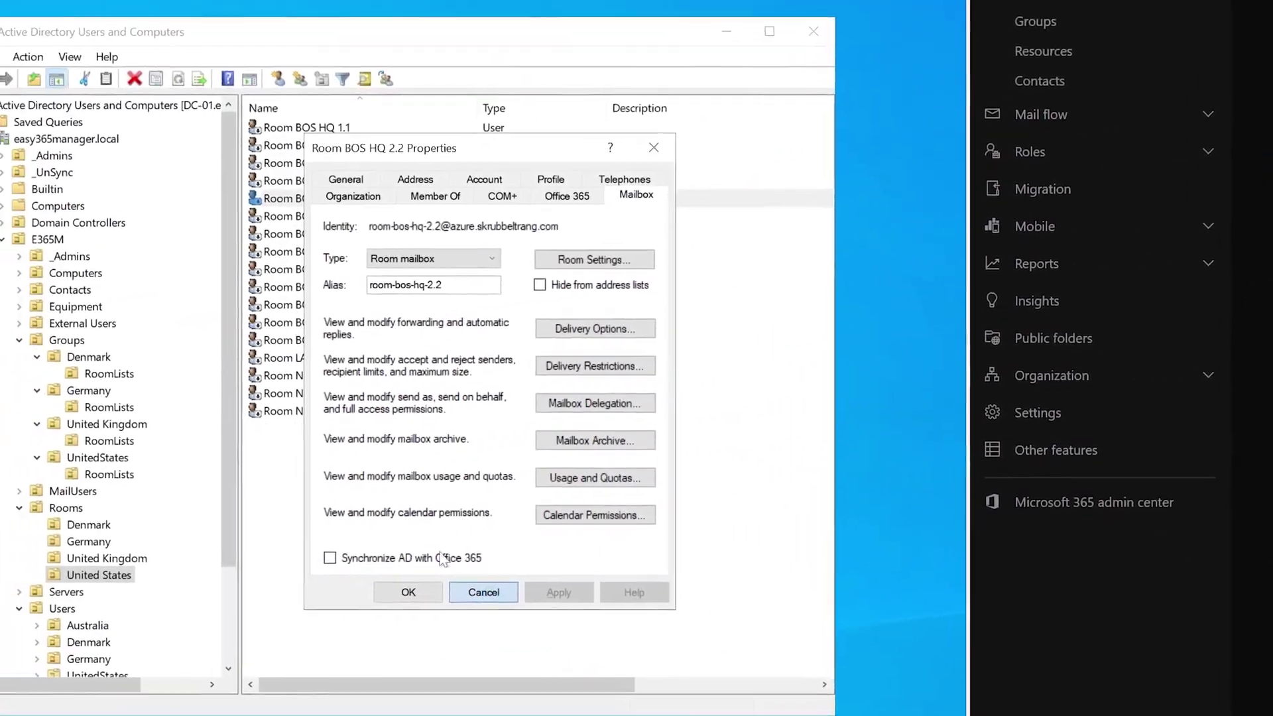
# - Close Room BOS HQ 2.2's properties and open RoomList-US-Boston St James Ave's Office 365 tab
pyautogui.click(0, 625)
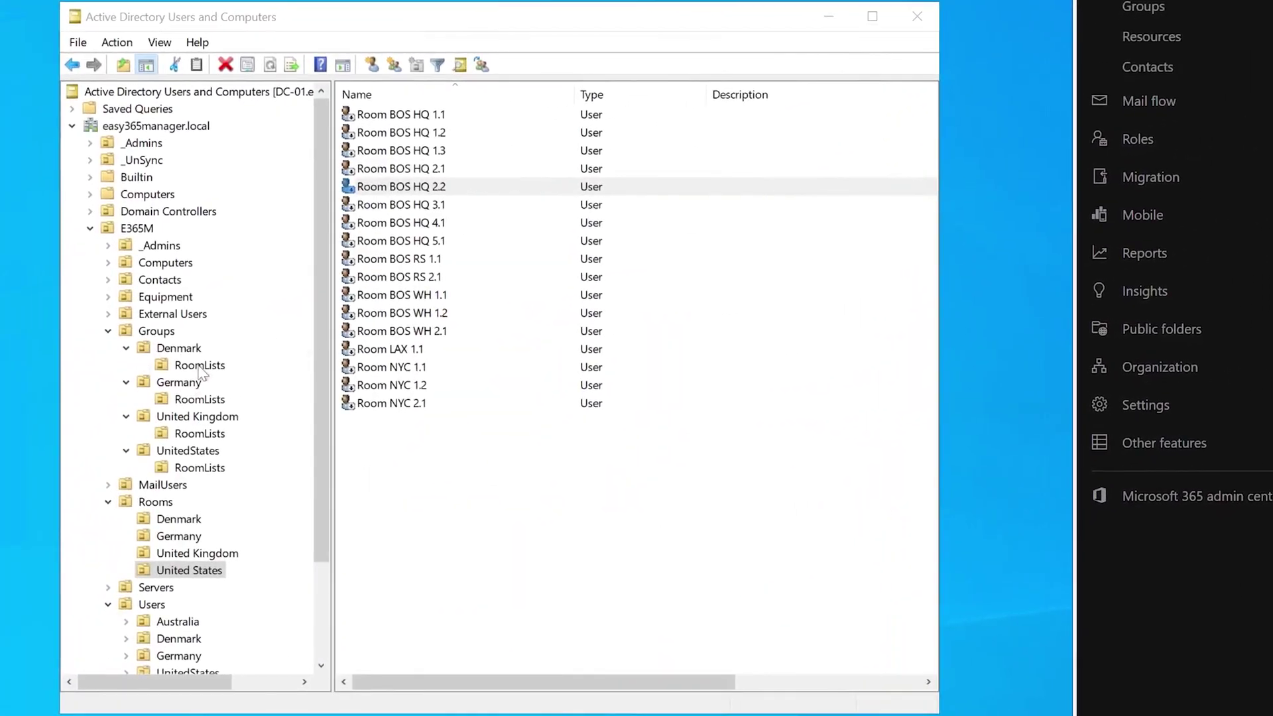
pyautogui.click(200, 434)
pyautogui.click(199, 468)
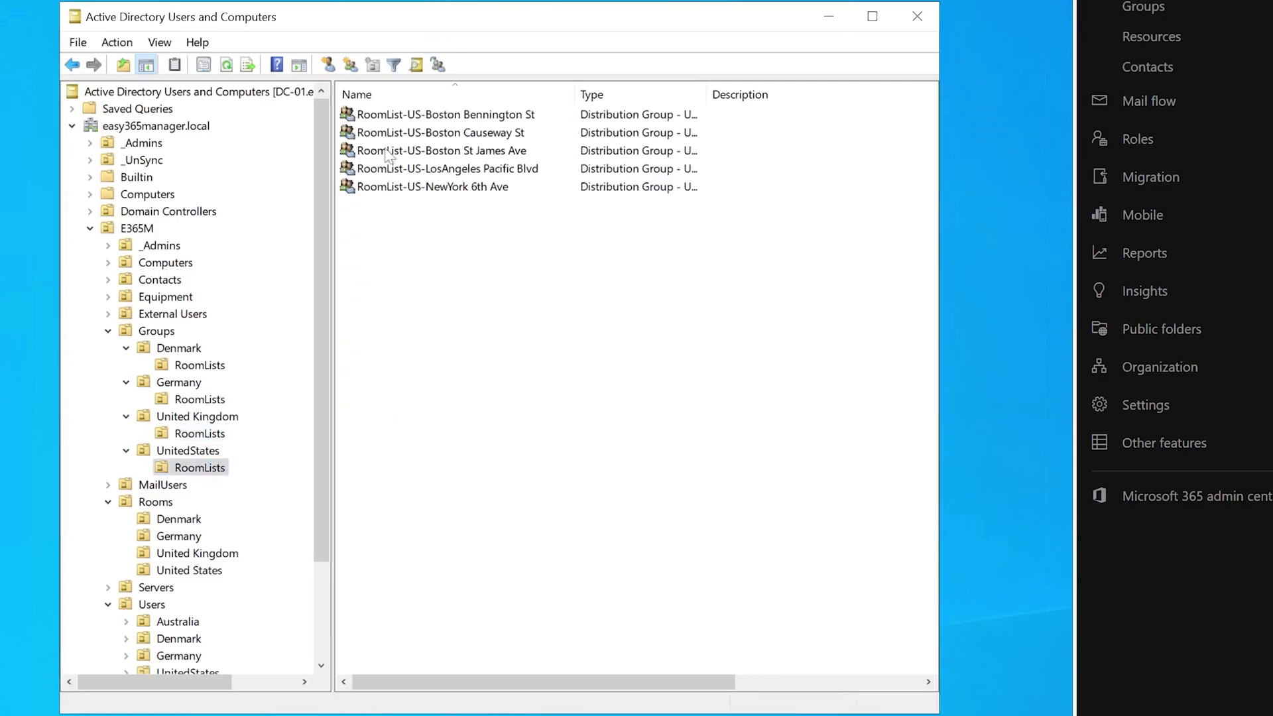
pyautogui.click(473, 150)
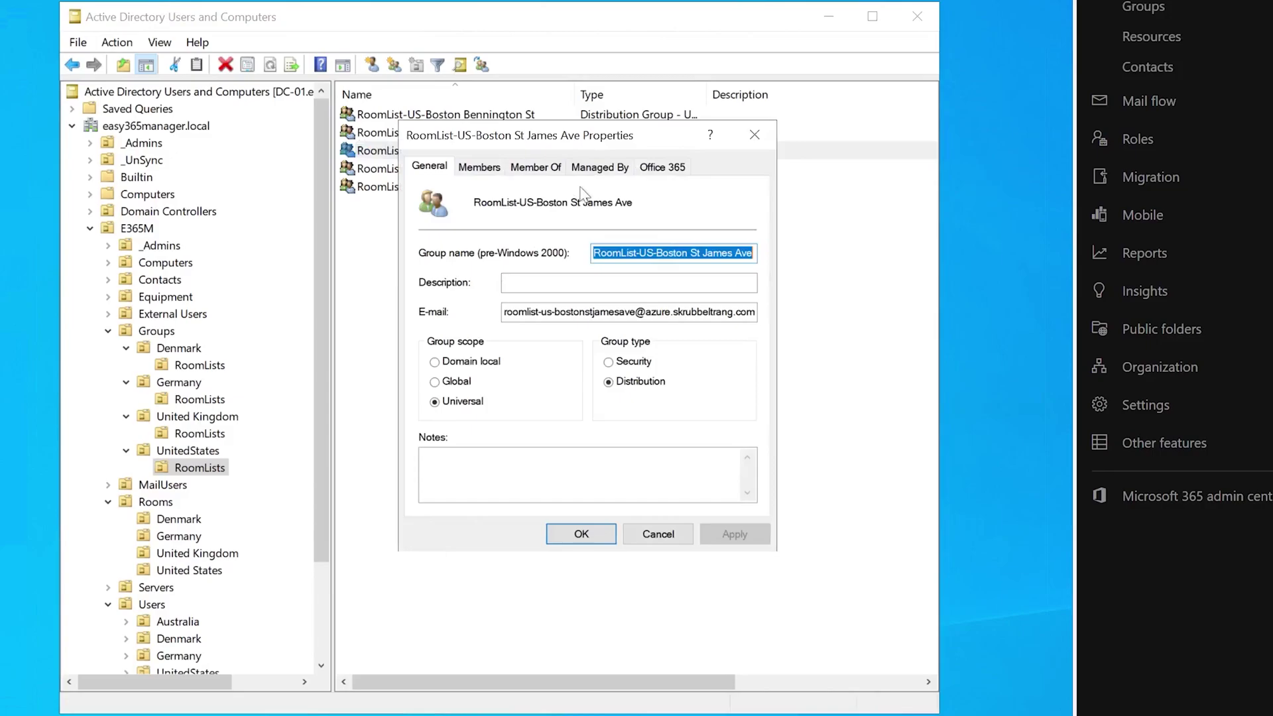
pyautogui.moveTo(545, 144); pyautogui.dragTo(580, 233)
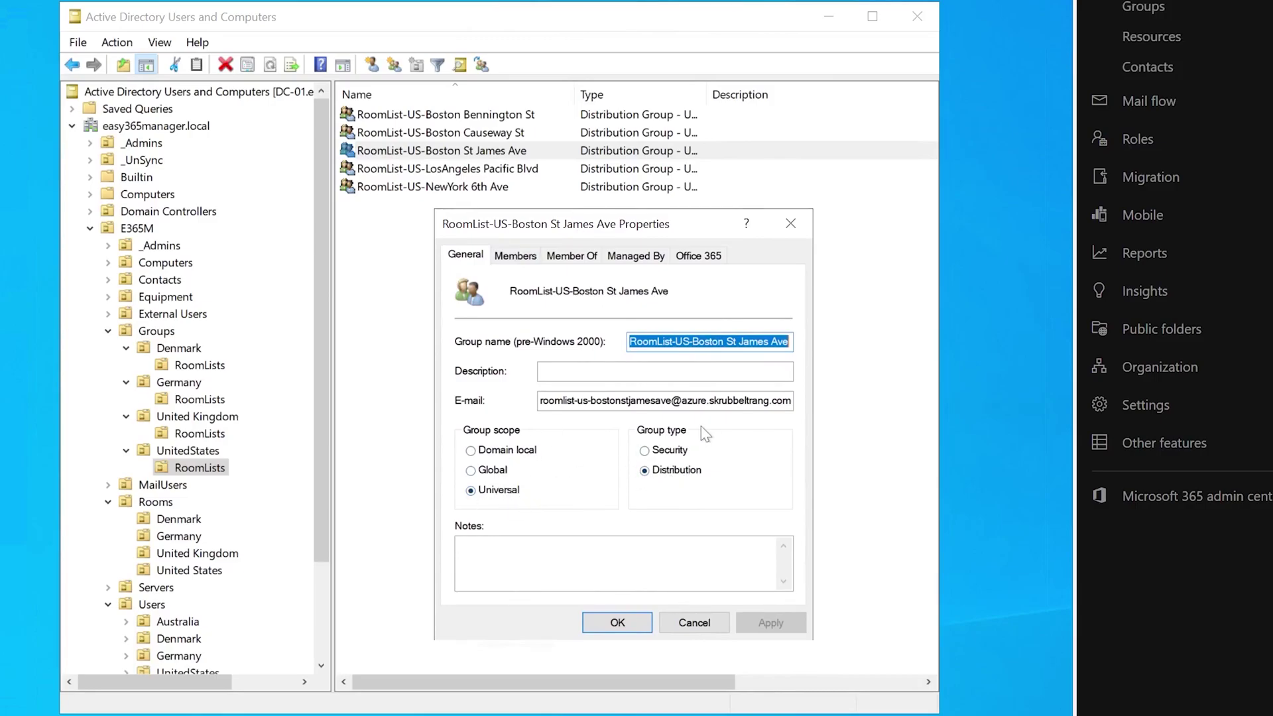
pyautogui.click(716, 256)
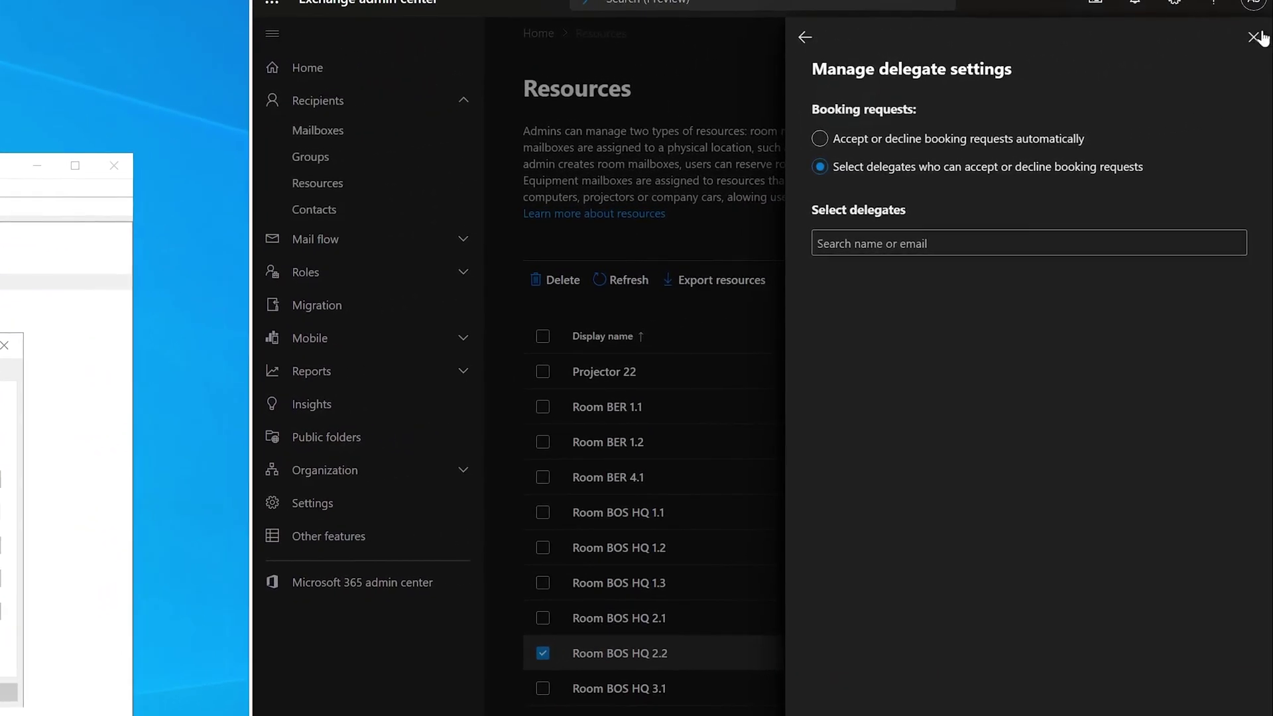
# - Open RoomList-UK-London High St from the distribution lists and highlight the unsupported room-list message
pyautogui.click(1256, 36)
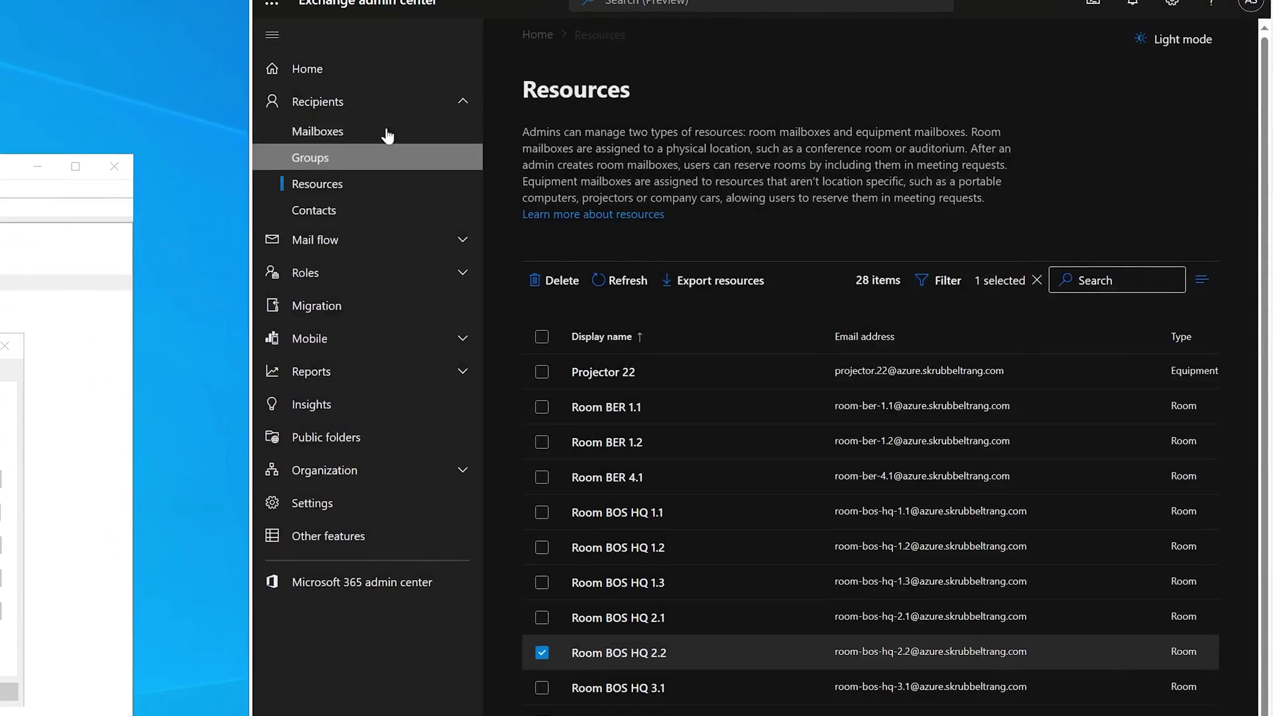
pyautogui.click(388, 156)
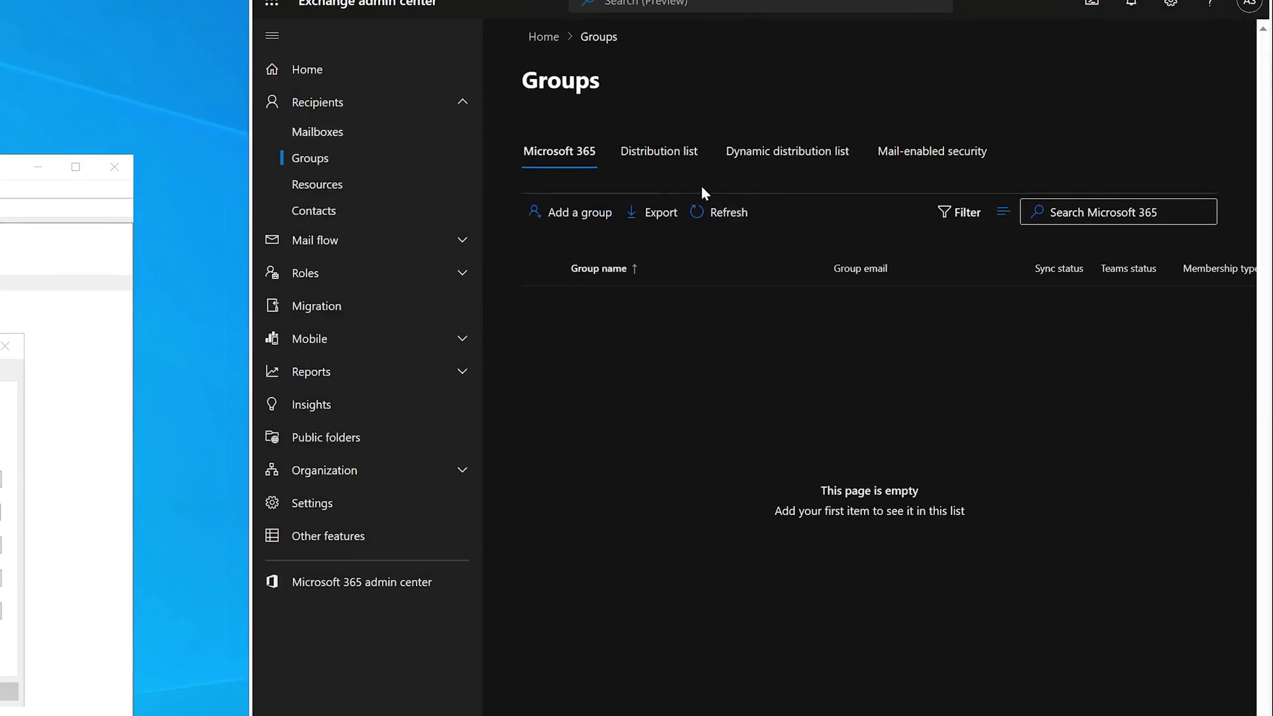
pyautogui.click(670, 158)
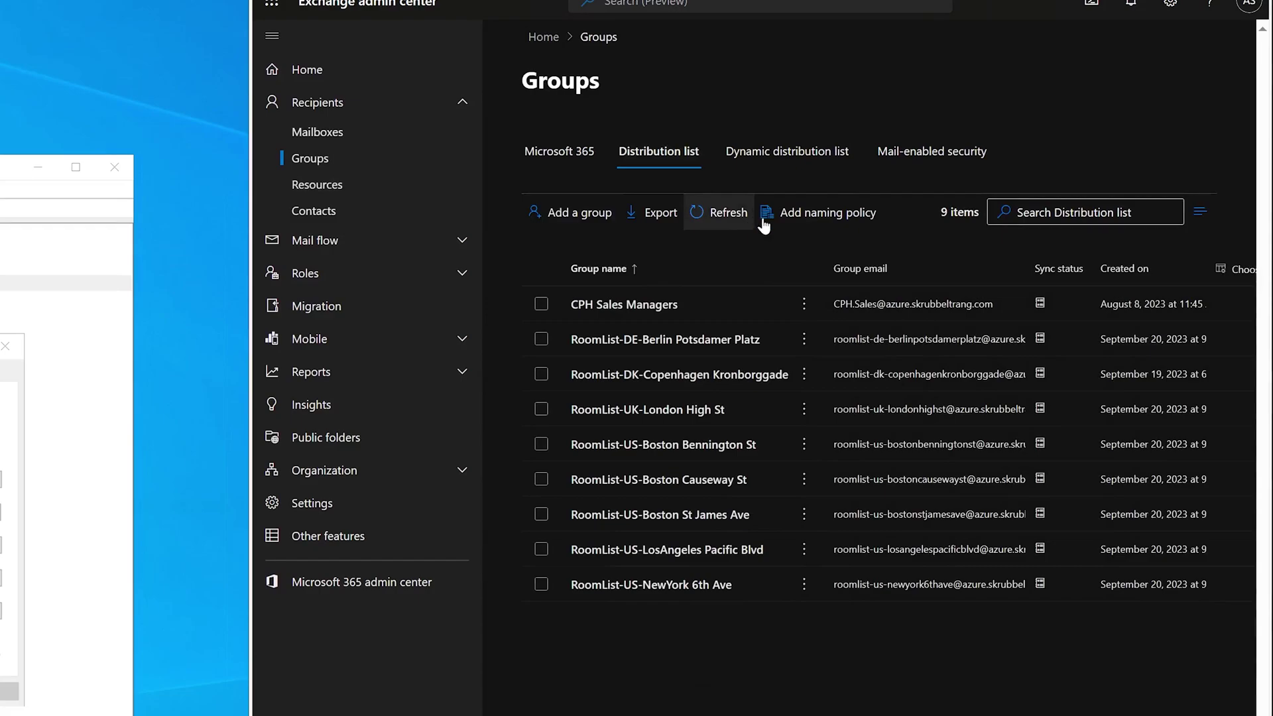
pyautogui.click(642, 412)
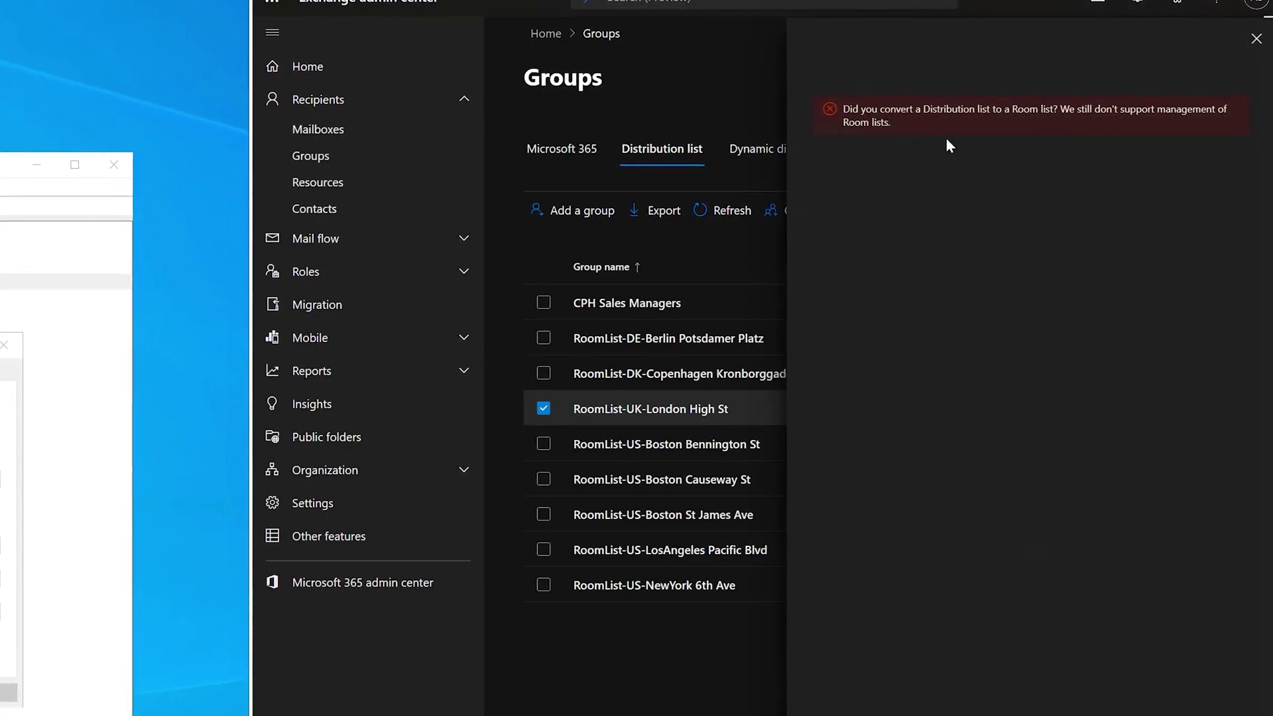
pyautogui.moveTo(935, 126); pyautogui.dragTo(1069, 112)
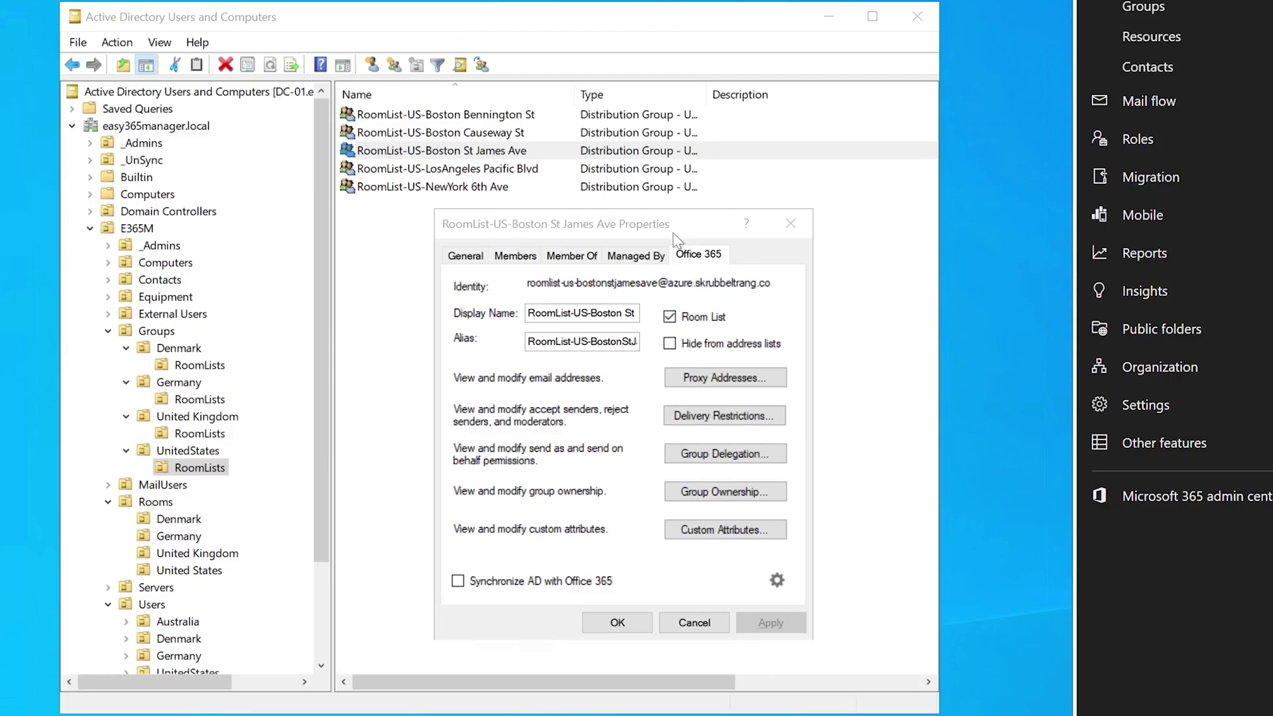
pyautogui.click(737, 258)
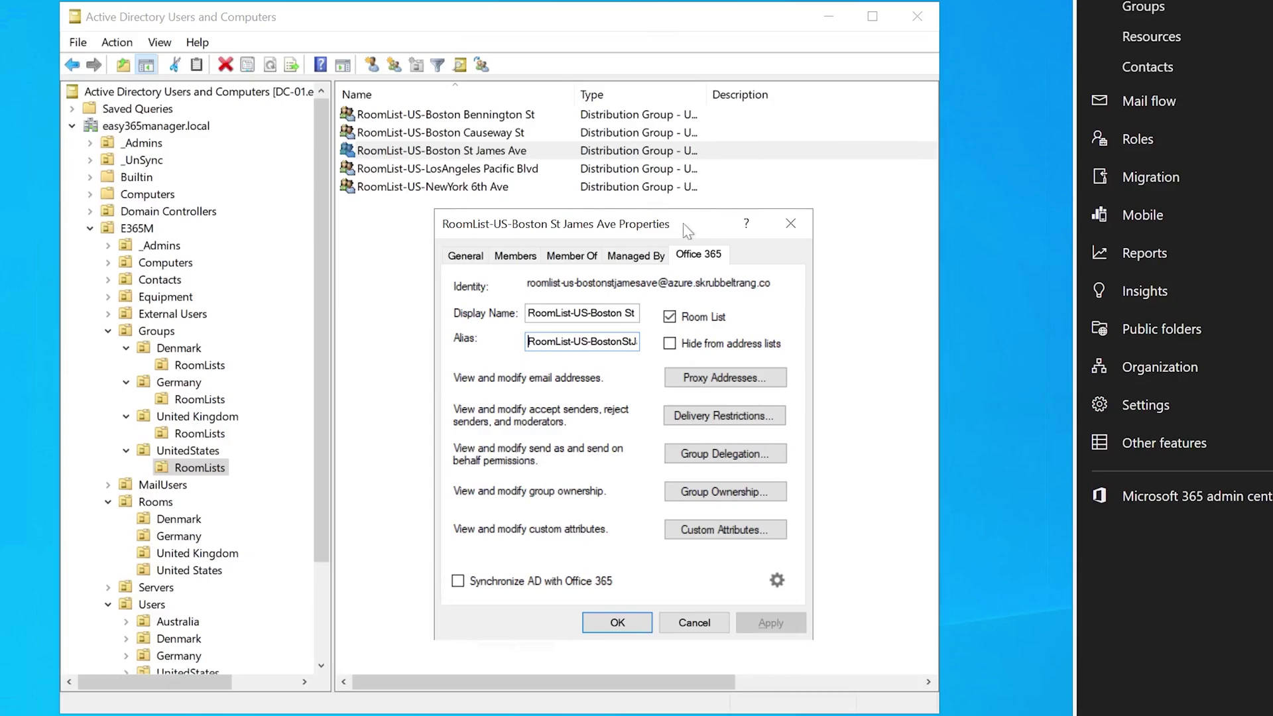
pyautogui.moveTo(688, 231); pyautogui.dragTo(678, 238)
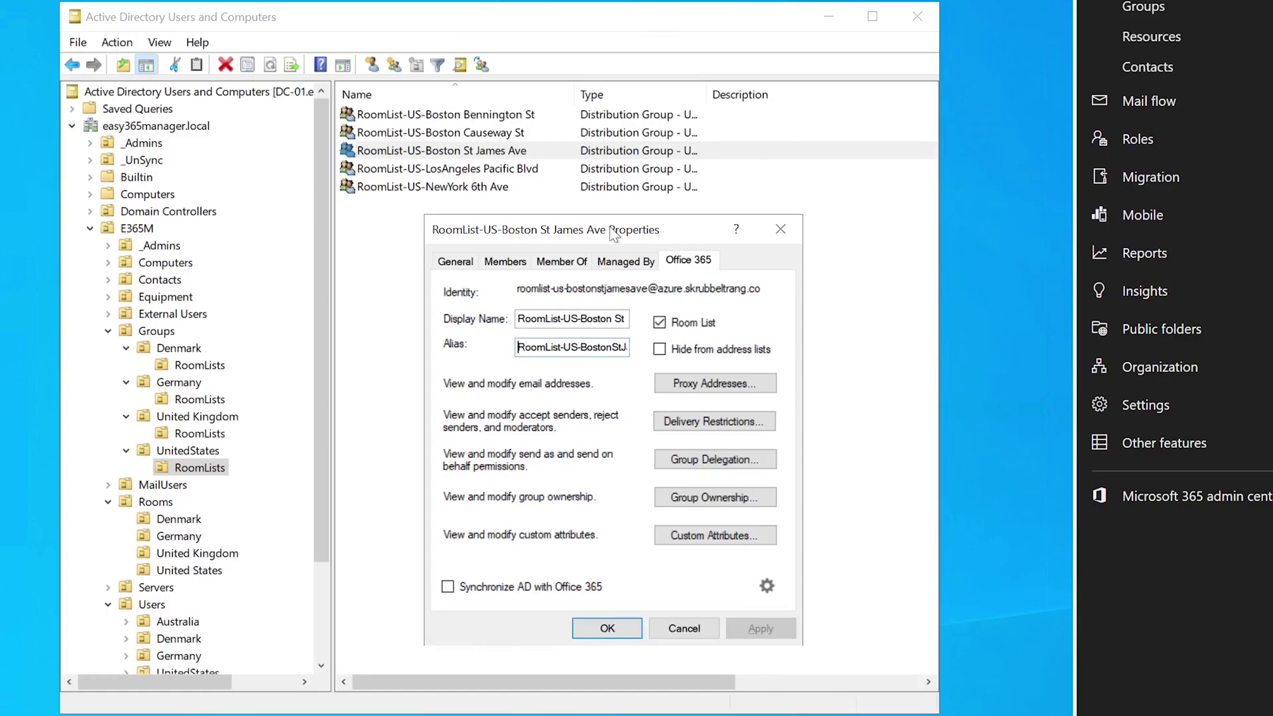
# - List the Boston St James Ave room list's member rooms and widen the Name column
pyautogui.click(472, 264)
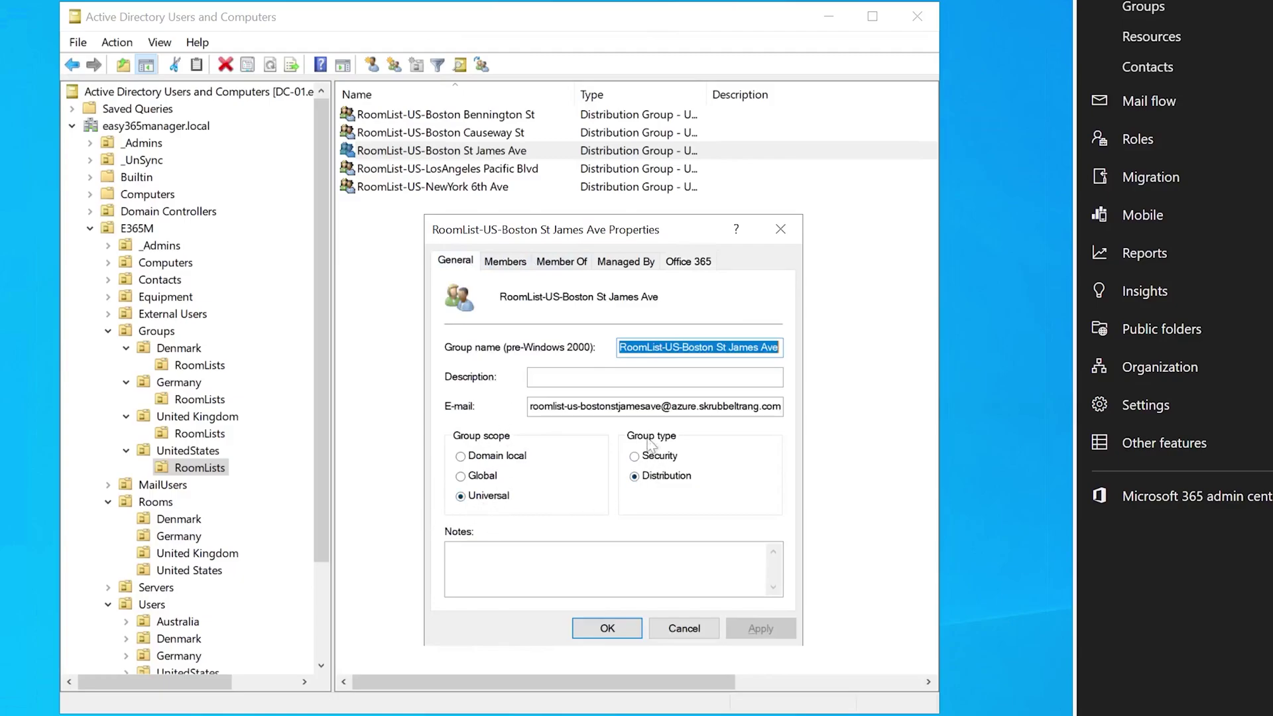
pyautogui.click(687, 262)
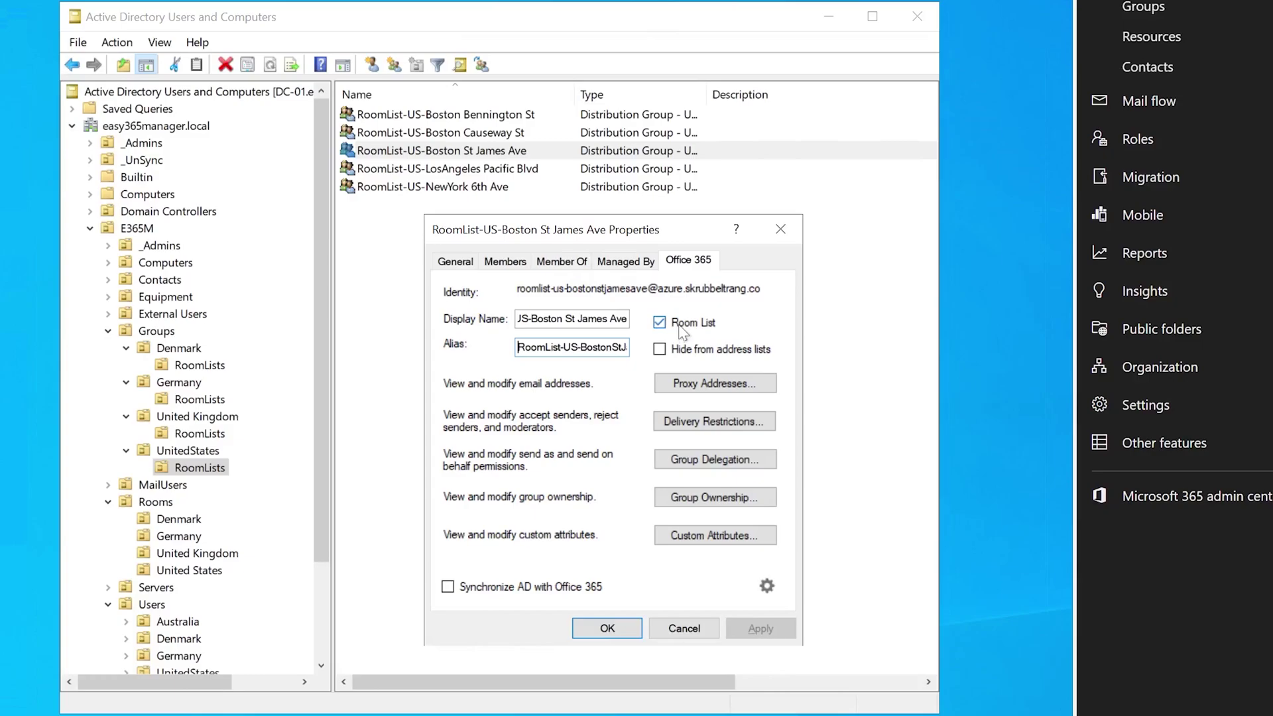
pyautogui.click(505, 261)
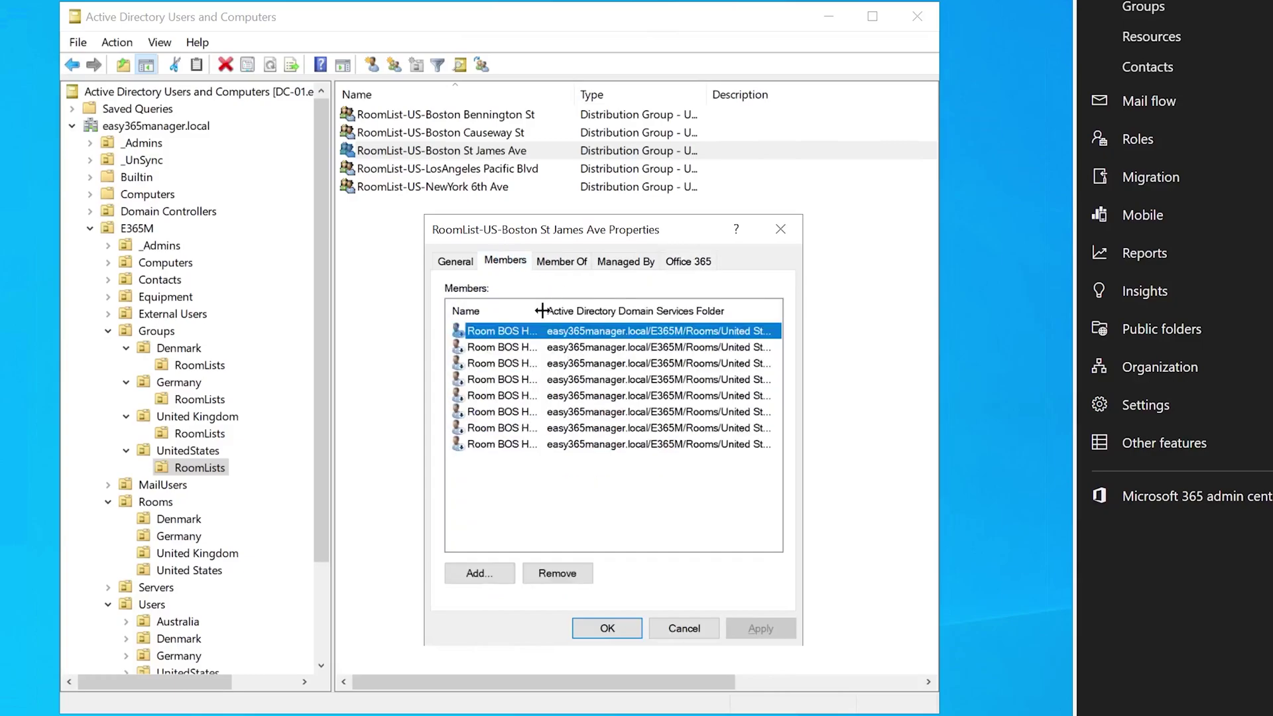
pyautogui.moveTo(541, 303); pyautogui.dragTo(597, 301)
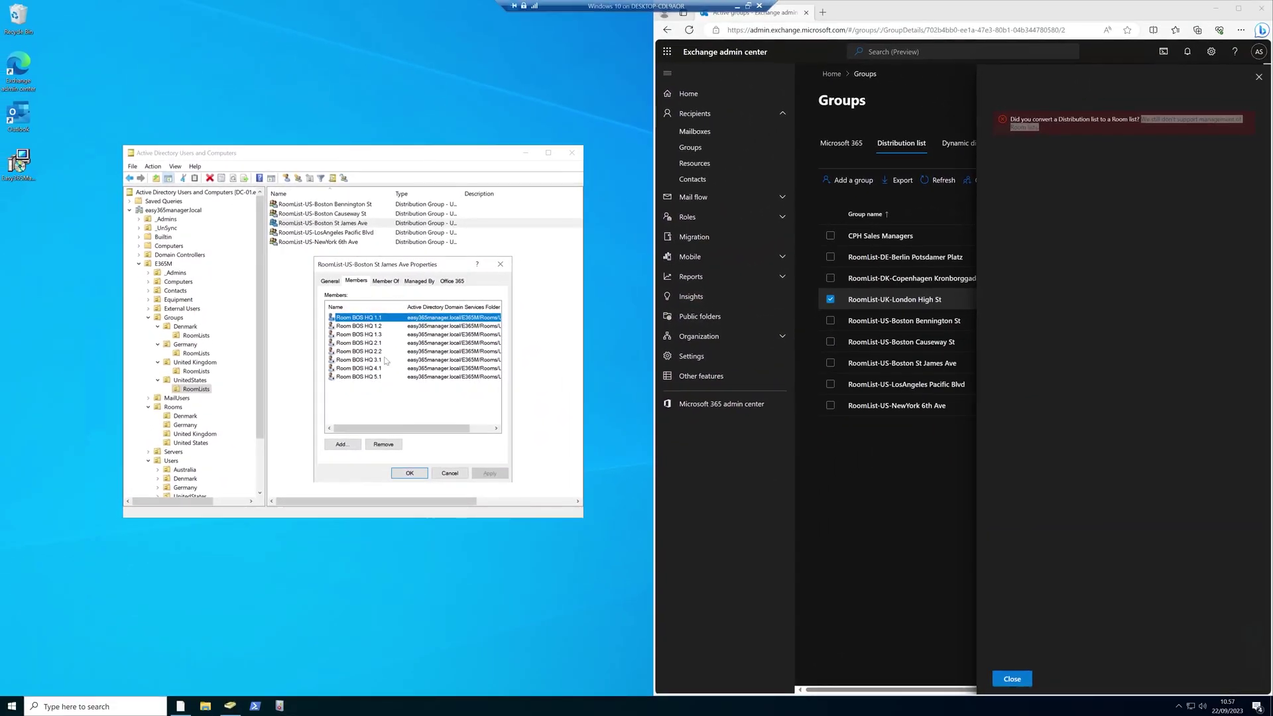